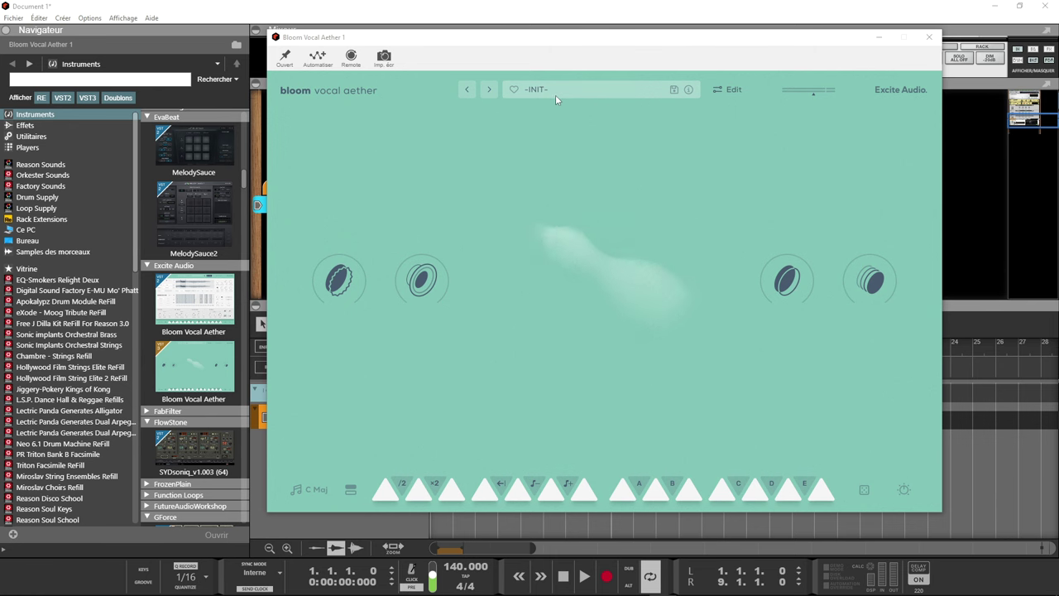
# - Browse the Basic category's list of factory presets and close the preset browser without loading another preset
pyautogui.click(555, 92)
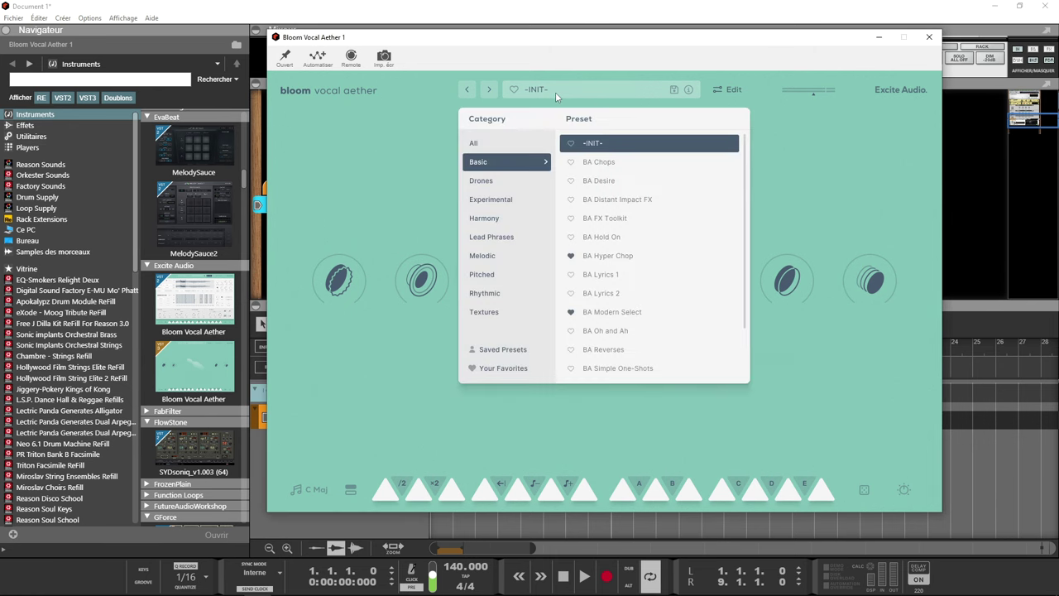
pyautogui.scroll(-2, 603, 240)
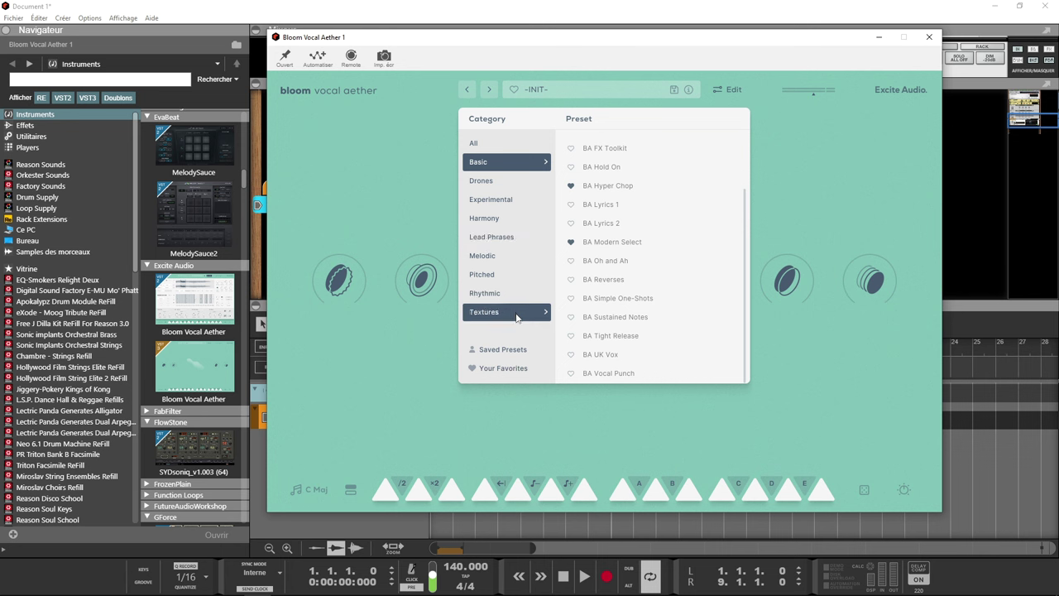
pyautogui.click(782, 186)
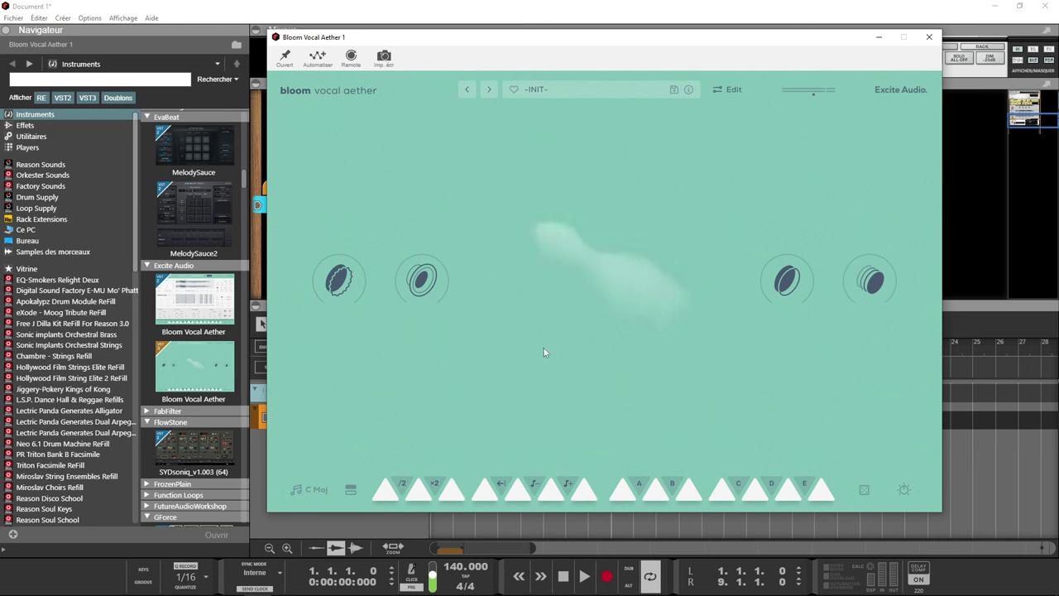
# - Audition the first sample key and try the ×2 speed modifier key
pyautogui.click(389, 495)
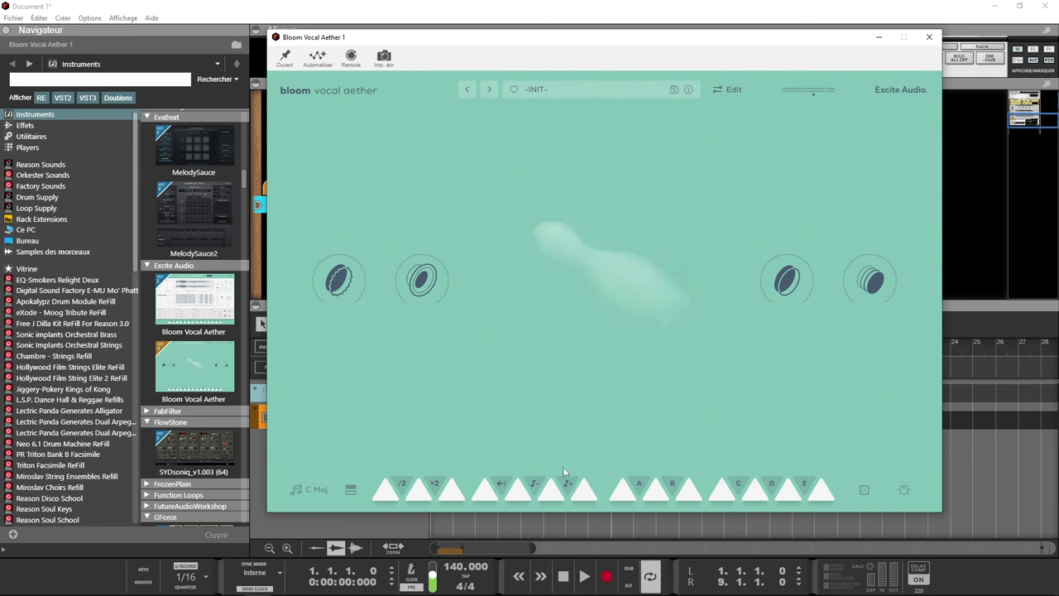
pyautogui.click(438, 488)
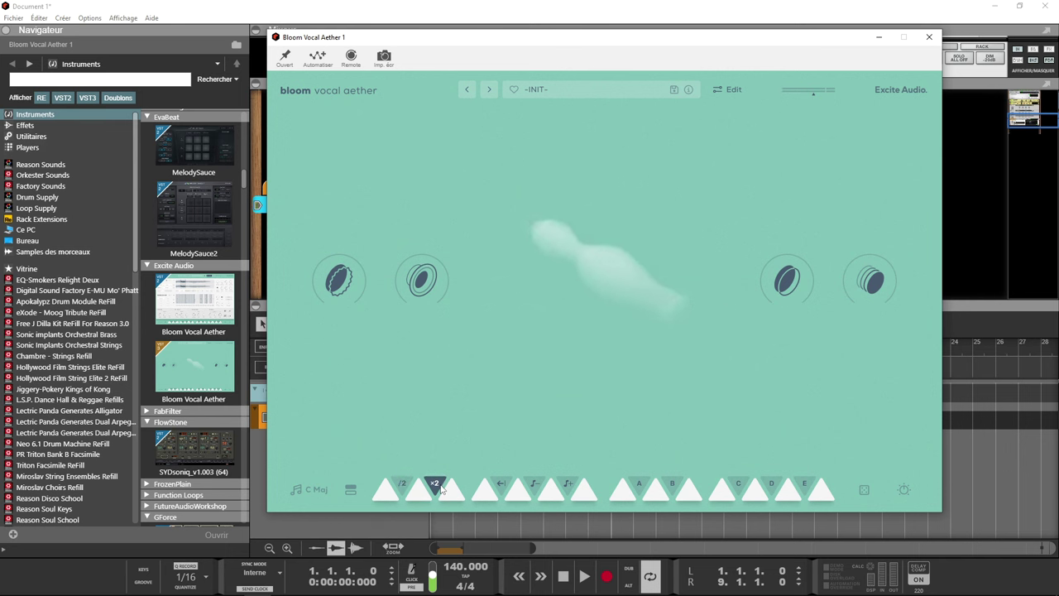
pyautogui.click(441, 490)
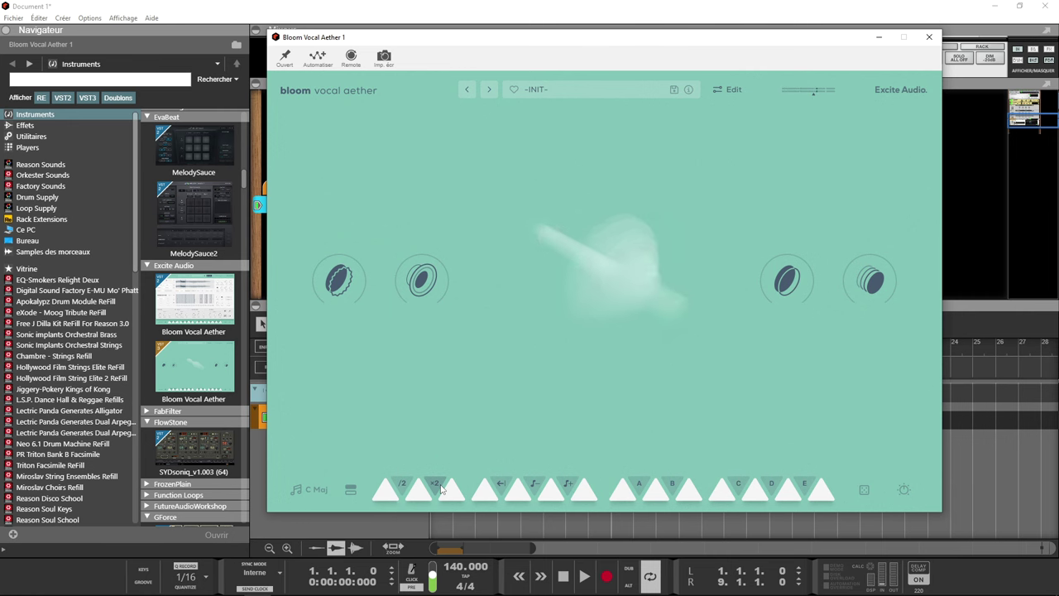
# - Trim sample 1's end marker to where its waveform fades out and inspect sample 8's waveform in the editor
pyautogui.click(733, 88)
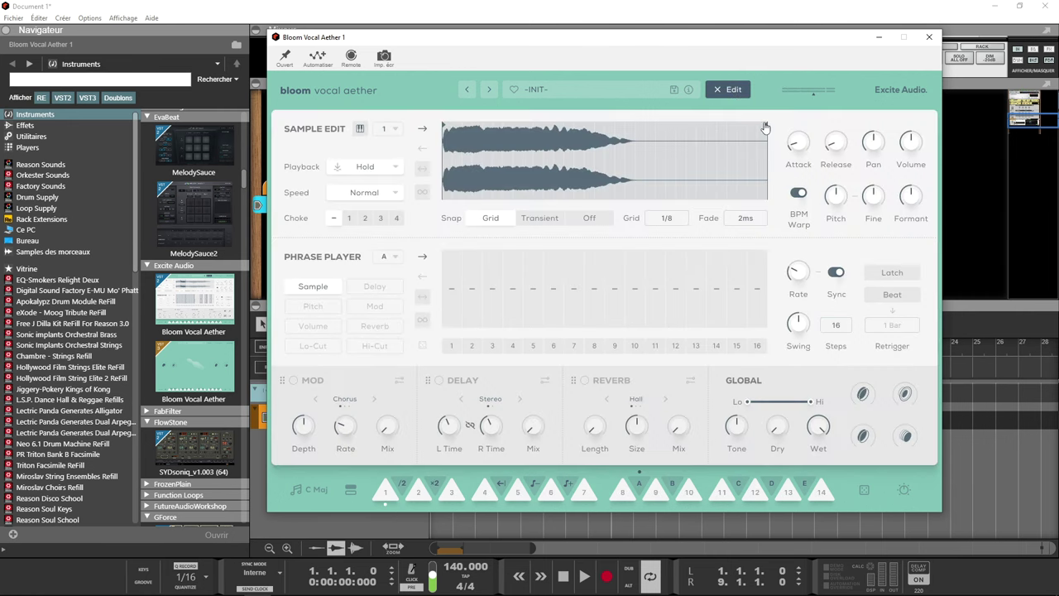
pyautogui.moveTo(757, 129)
pyautogui.mouseDown()
pyautogui.moveTo(624, 131)
pyautogui.moveTo(638, 133)
pyautogui.mouseUp()
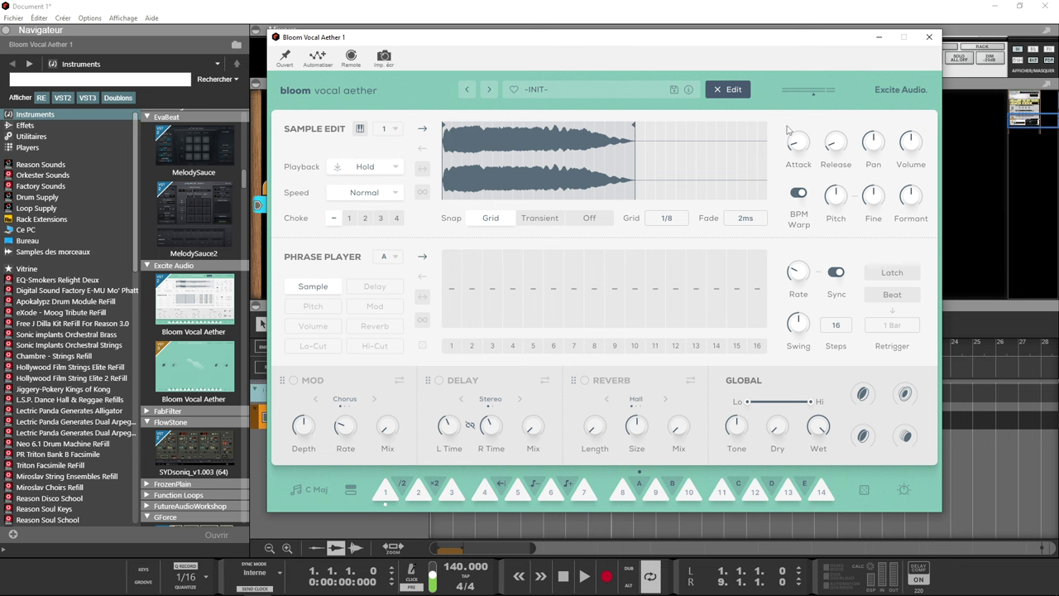
pyautogui.click(729, 89)
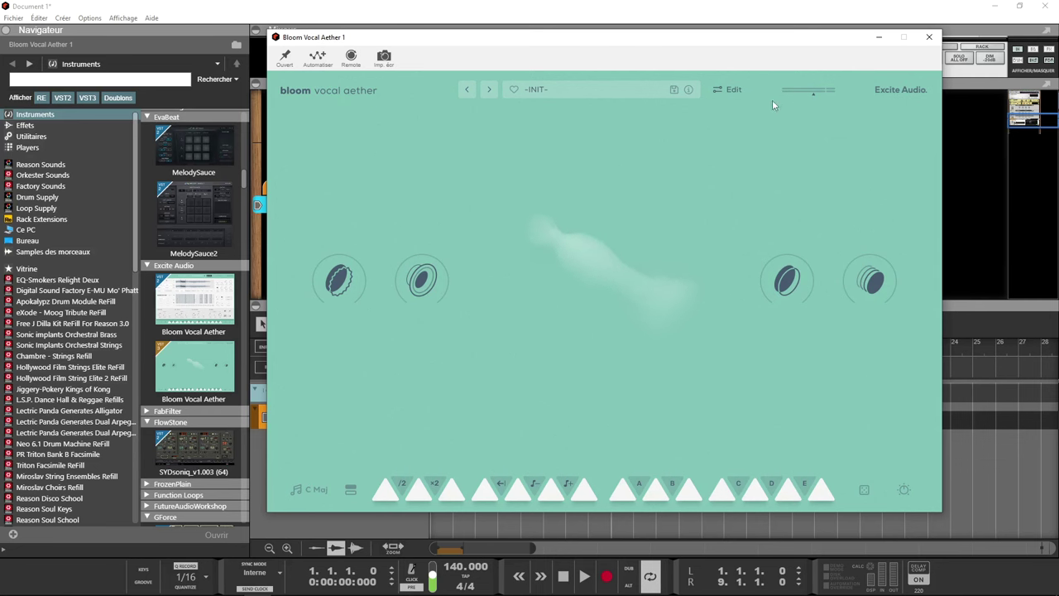
pyautogui.click(735, 89)
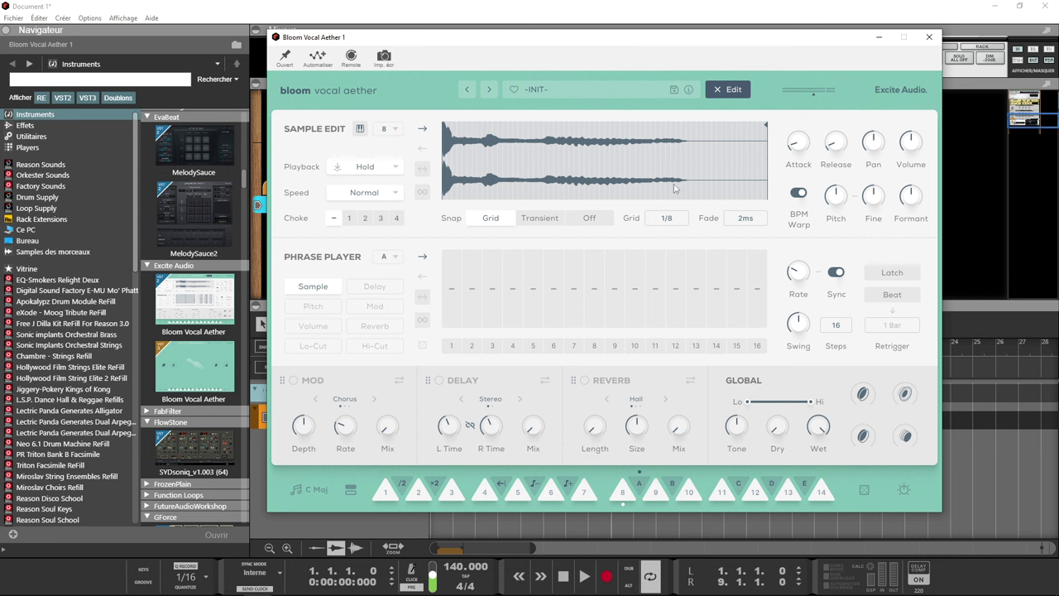
pyautogui.click(724, 91)
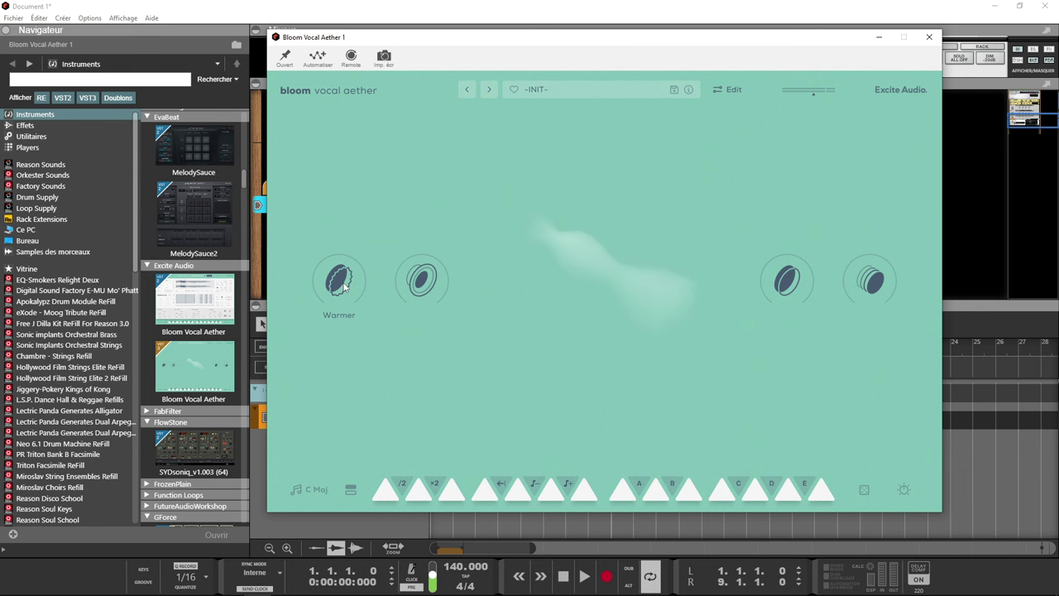
# - Try out the Warmer, Speaker, Doubler and Ethereal macros, returning each one to zero
pyautogui.moveTo(343, 285); pyautogui.dragTo(334, 196)
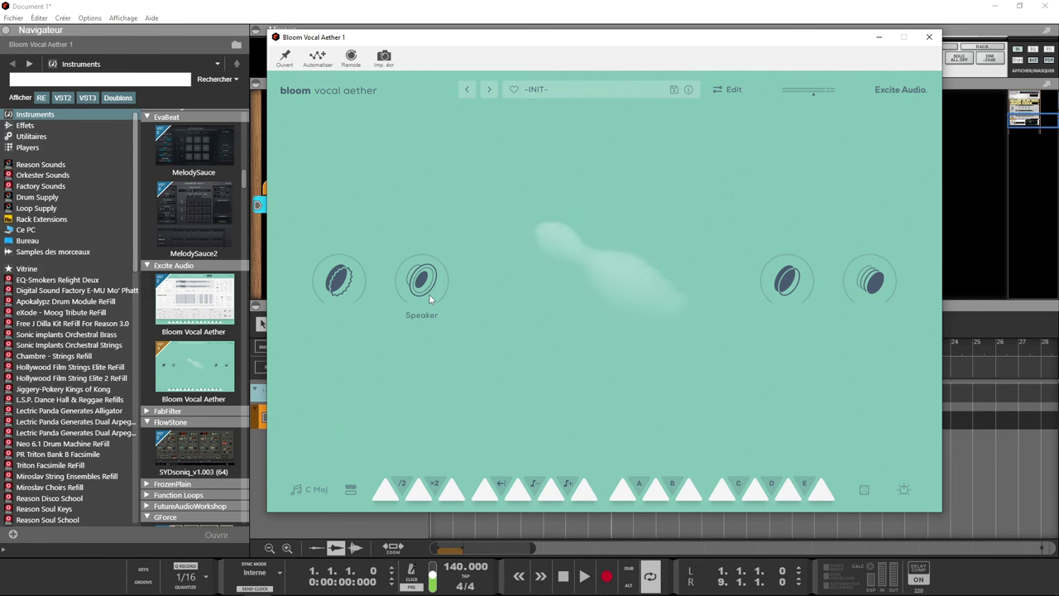
pyautogui.moveTo(428, 295)
pyautogui.mouseDown()
pyautogui.moveTo(426, 160)
pyautogui.moveTo(409, 286)
pyautogui.moveTo(407, 169)
pyautogui.moveTo(401, 314)
pyautogui.mouseUp()
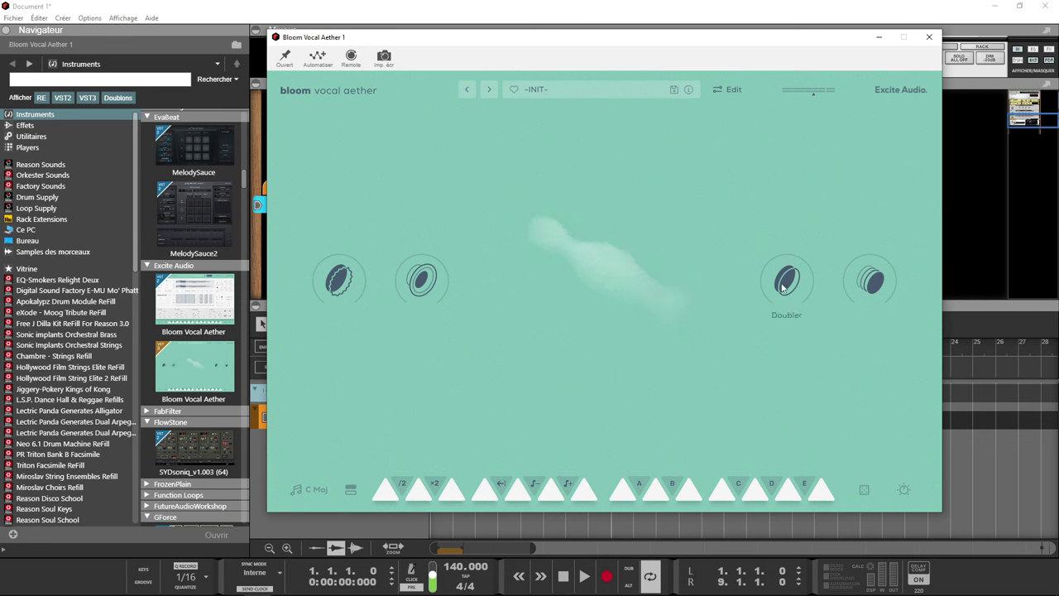
pyautogui.moveTo(788, 287)
pyautogui.mouseDown()
pyautogui.moveTo(793, 206)
pyautogui.moveTo(774, 303)
pyautogui.mouseUp()
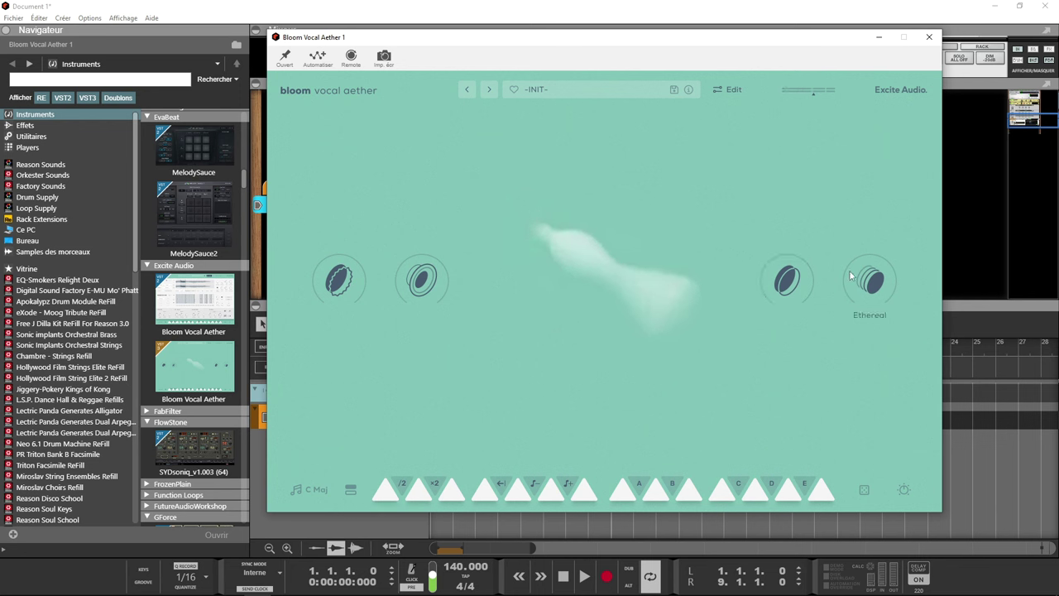
pyautogui.moveTo(873, 287)
pyautogui.mouseDown()
pyautogui.moveTo(872, 239)
pyautogui.moveTo(875, 284)
pyautogui.mouseUp()
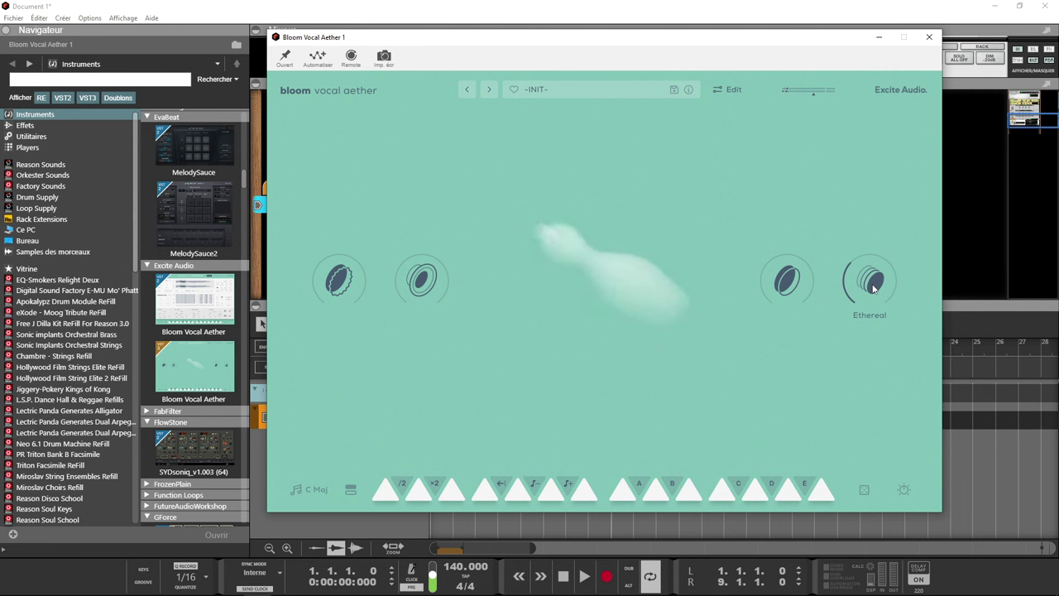
pyautogui.moveTo(873, 287); pyautogui.dragTo(855, 351)
pyautogui.moveTo(870, 289); pyautogui.dragTo(872, 263)
pyautogui.moveTo(872, 248); pyautogui.dragTo(866, 300)
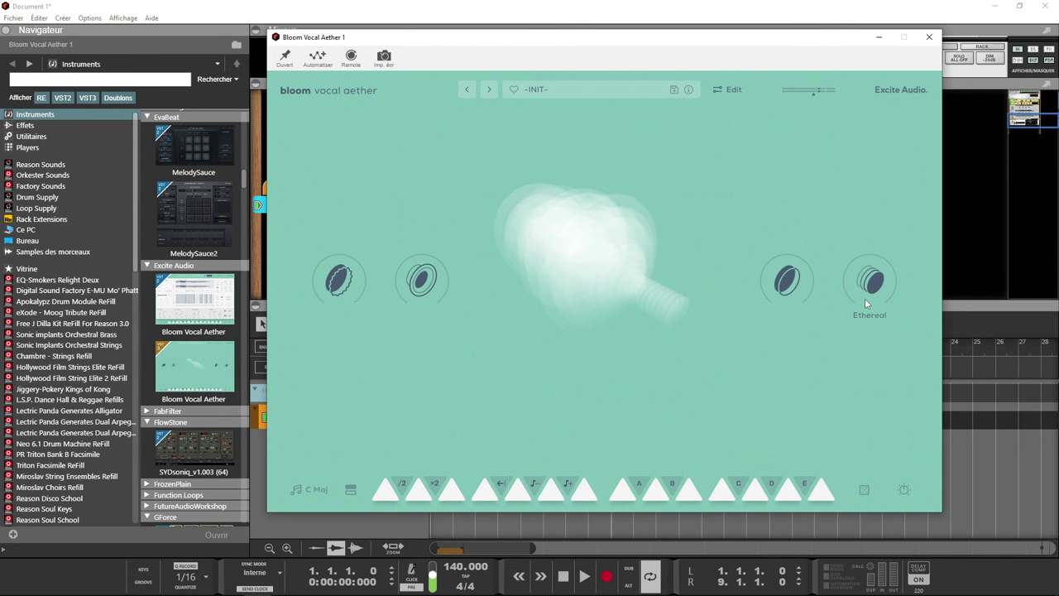
# - Look through the Major and Minor key options, keeping the key at C Maj
pyautogui.click(317, 492)
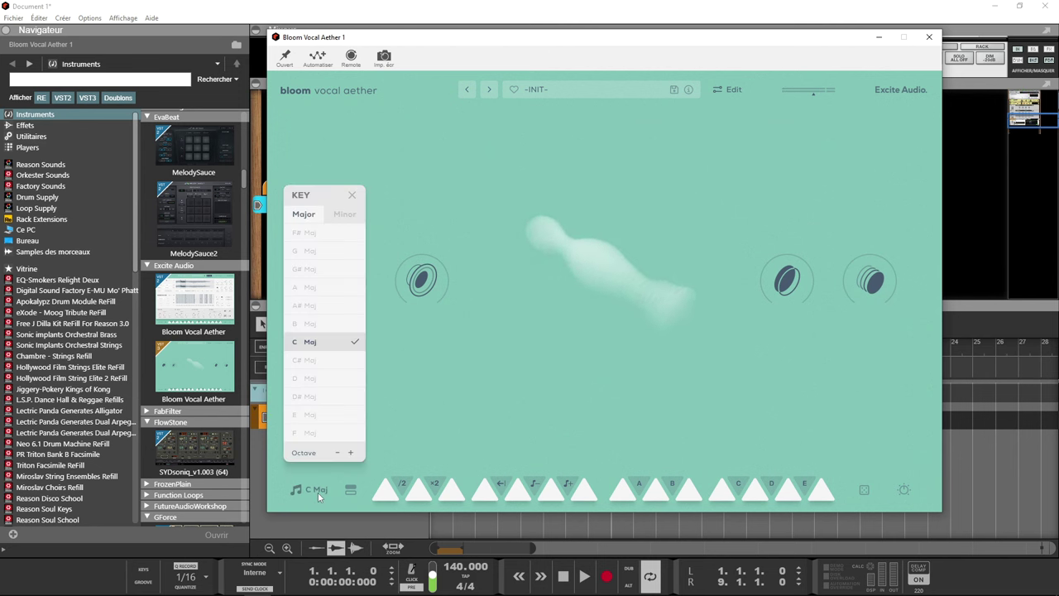
pyautogui.click(337, 222)
pyautogui.click(303, 215)
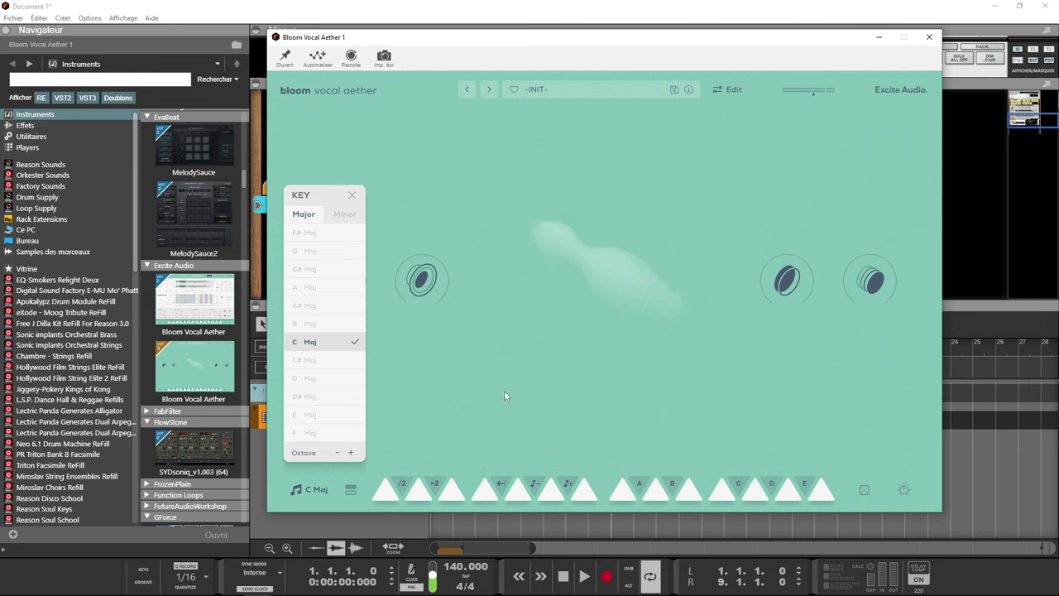
pyautogui.click(353, 196)
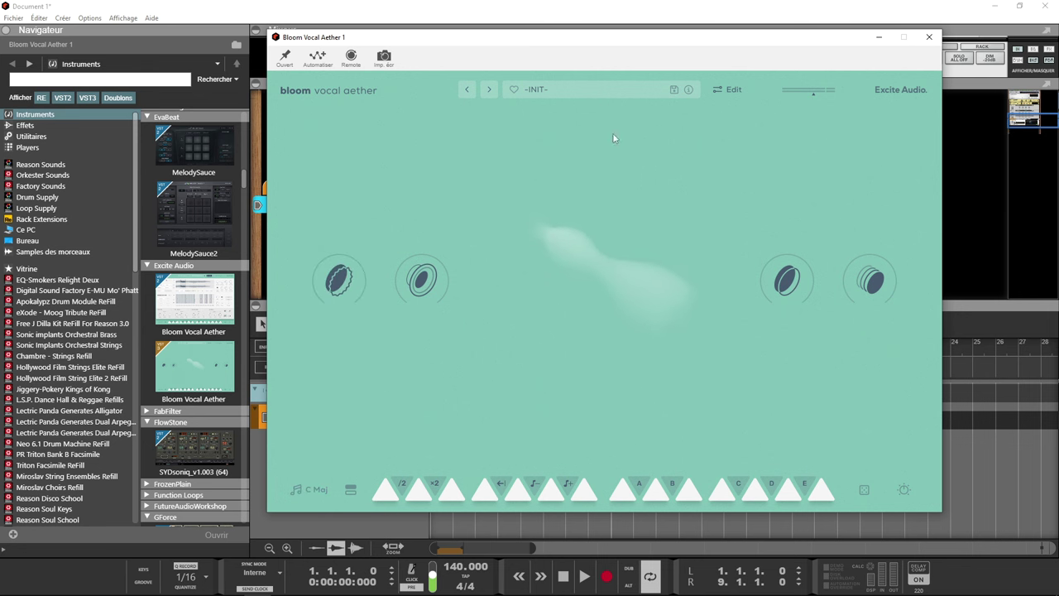
# - In sample 14's edit view, set the snap grid to 1/32 and pull the end marker in to where the waveform fades out
pyautogui.click(730, 89)
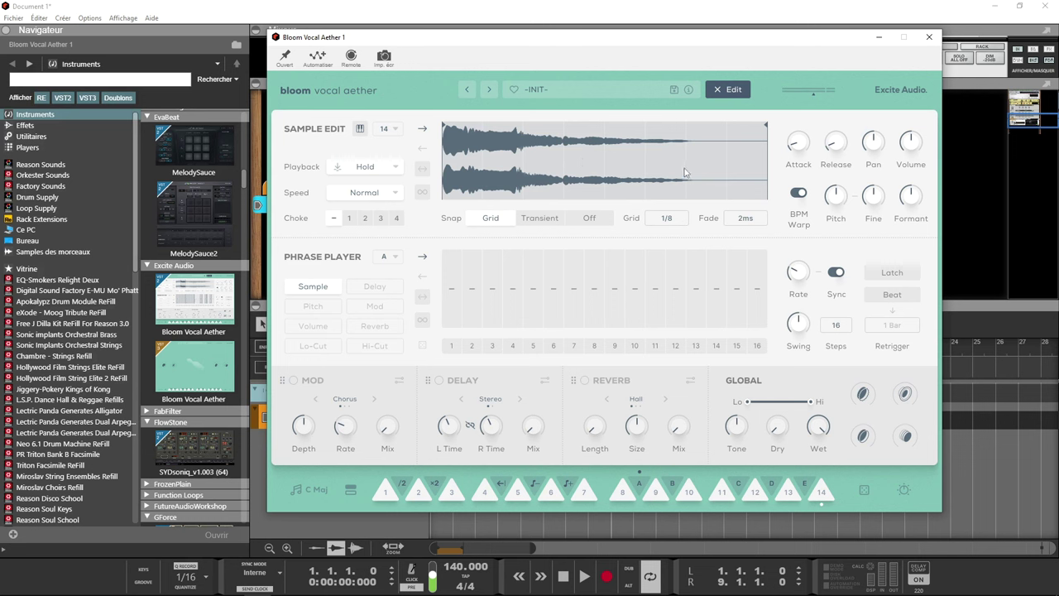
pyautogui.moveTo(799, 149)
pyautogui.moveTo(902, 146)
pyautogui.moveTo(845, 201)
pyautogui.moveTo(908, 201)
pyautogui.moveTo(765, 130)
pyautogui.mouseDown()
pyautogui.moveTo(675, 142)
pyautogui.moveTo(762, 142)
pyautogui.mouseUp()
pyautogui.moveTo(658, 220); pyautogui.dragTo(653, 327)
pyautogui.moveTo(765, 129); pyautogui.dragTo(696, 145)
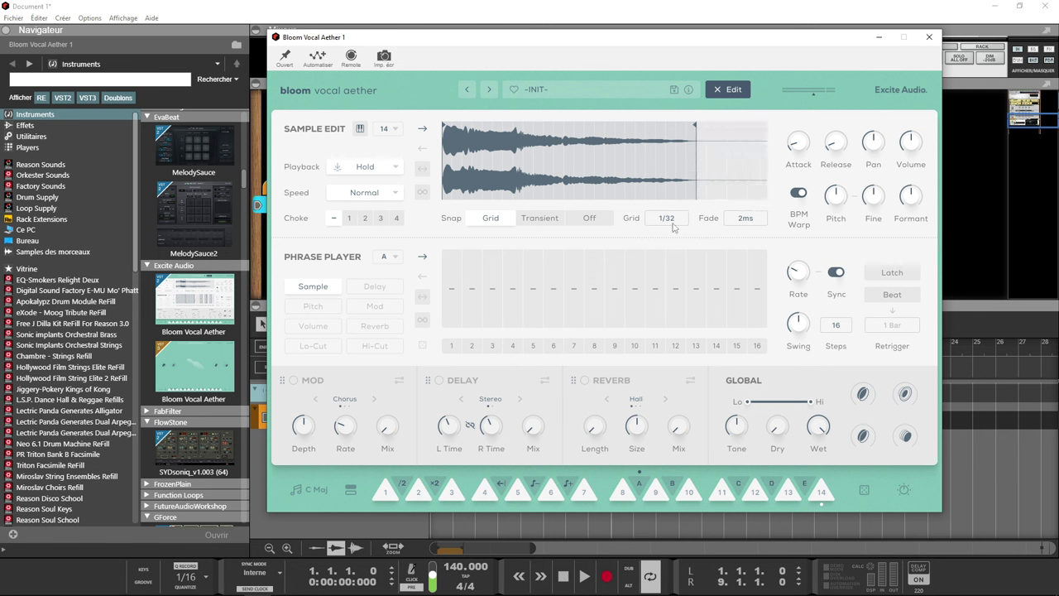
# - Try Transient snapping on sample 14, turn snapping off, and shorten the sample's end further
pyautogui.click(530, 220)
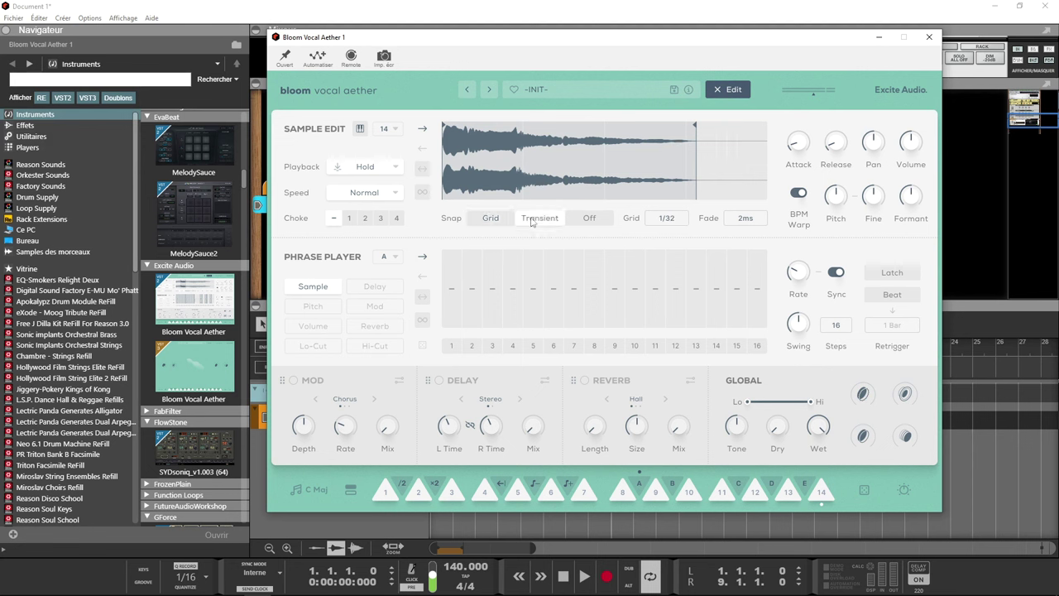
pyautogui.click(576, 224)
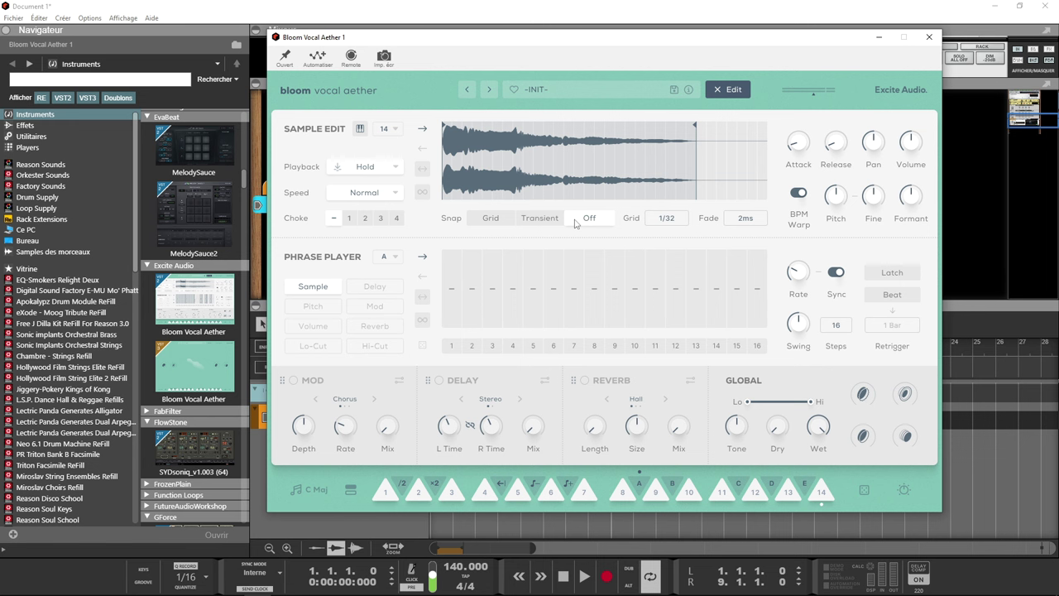
pyautogui.moveTo(690, 127); pyautogui.dragTo(563, 127)
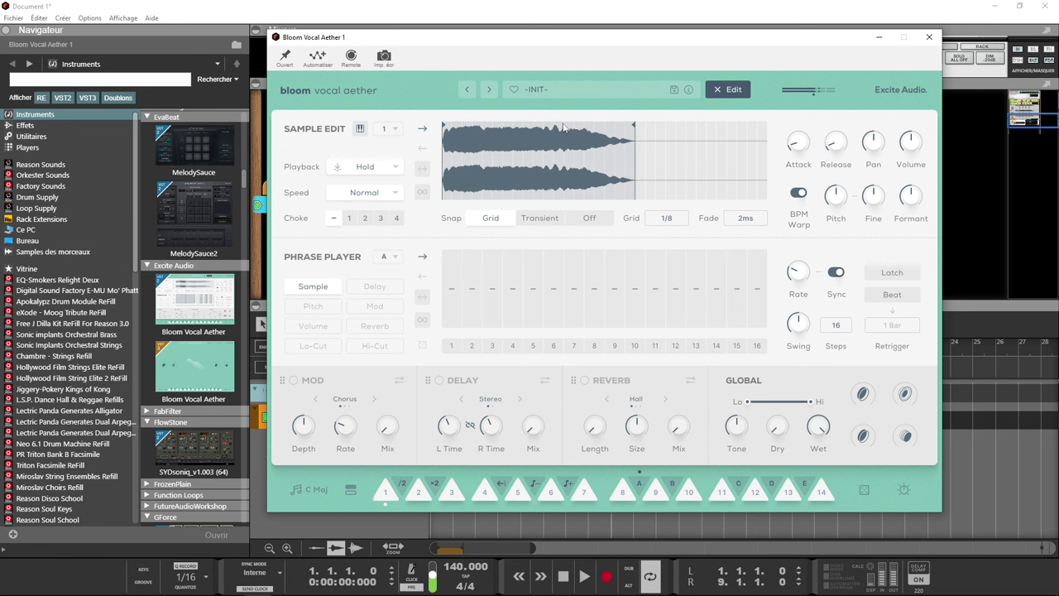
# - Shorten sample 1 to a very brief opening slice, then extend its end marker back to the full length
pyautogui.moveTo(635, 129); pyautogui.dragTo(482, 130)
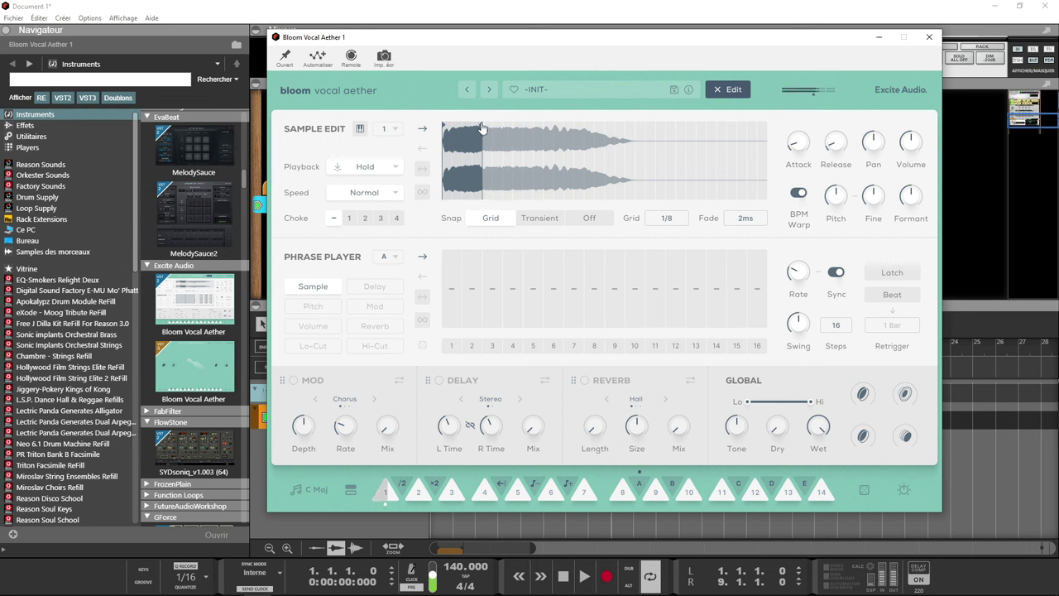
pyautogui.moveTo(482, 130); pyautogui.dragTo(457, 127)
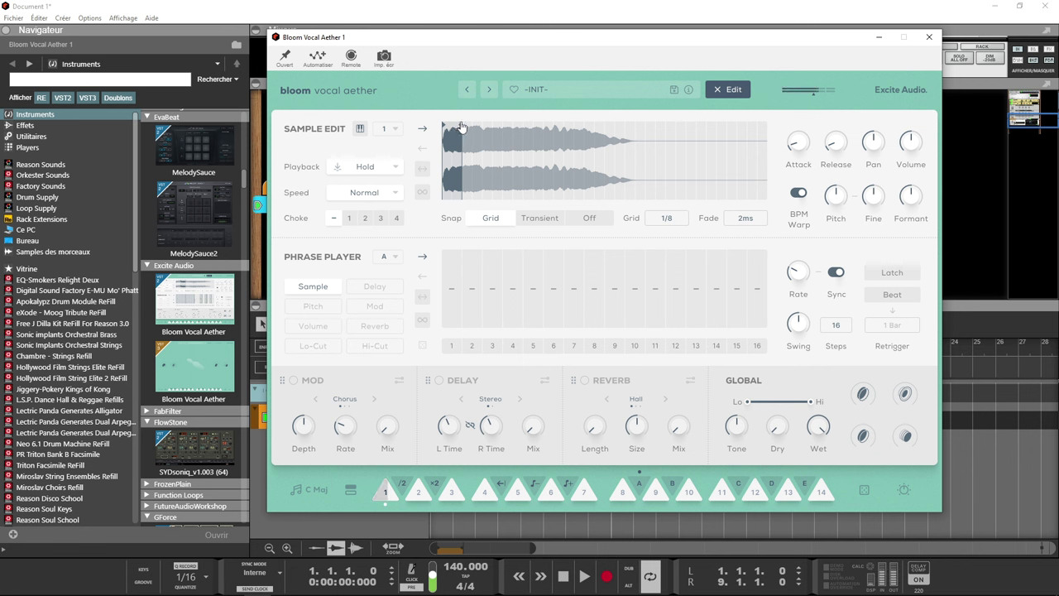
pyautogui.moveTo(459, 129); pyautogui.dragTo(630, 130)
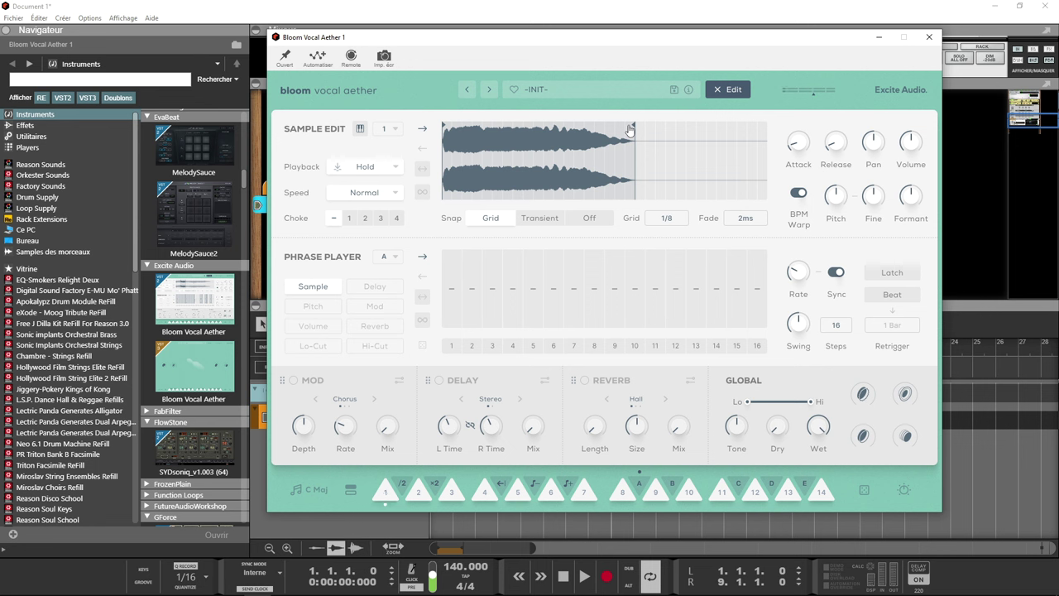
pyautogui.moveTo(632, 130); pyautogui.dragTo(792, 125)
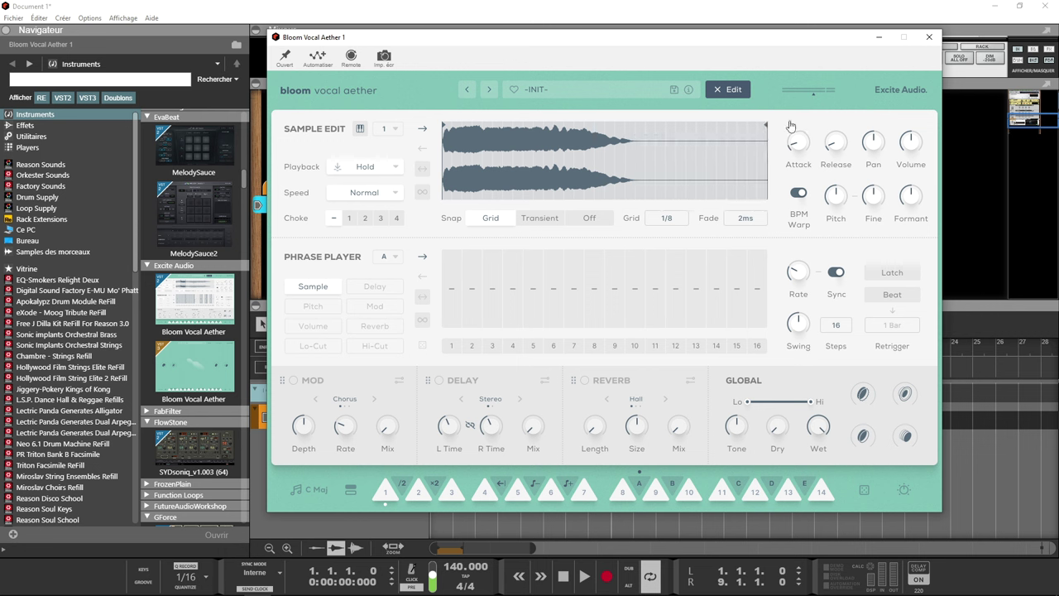
# - Set sample 1's playback mode to Latch, test a shorter end point, and reset the end marker to full length
pyautogui.click(380, 169)
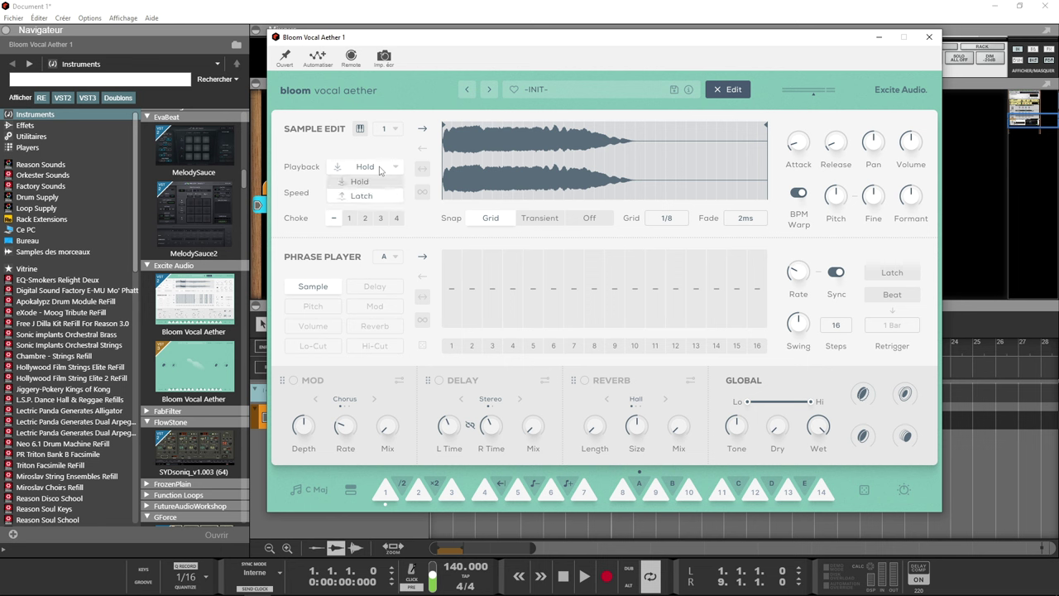
pyautogui.click(372, 201)
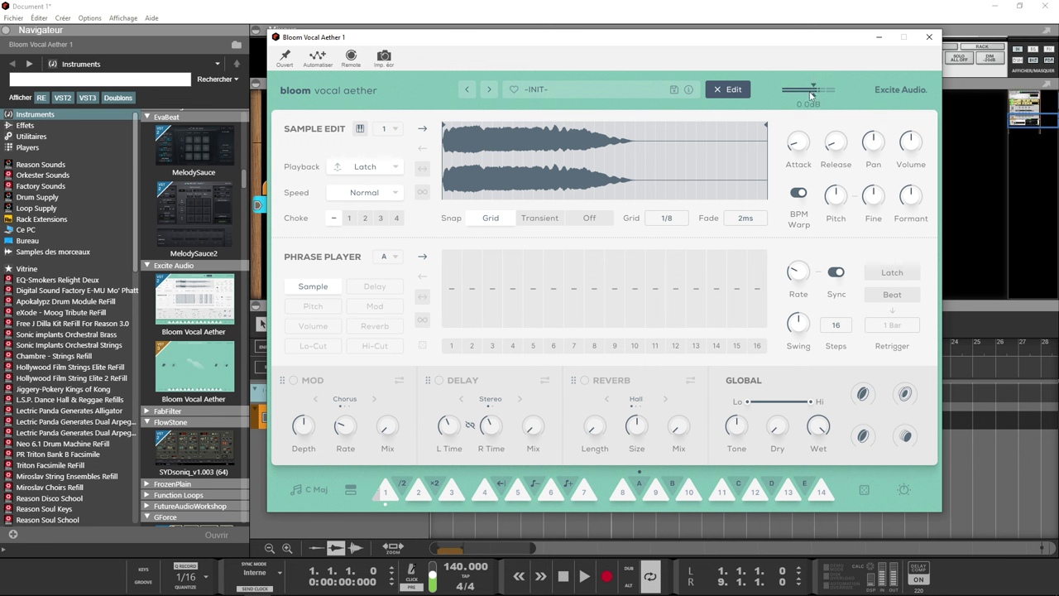
pyautogui.moveTo(768, 129); pyautogui.dragTo(616, 130)
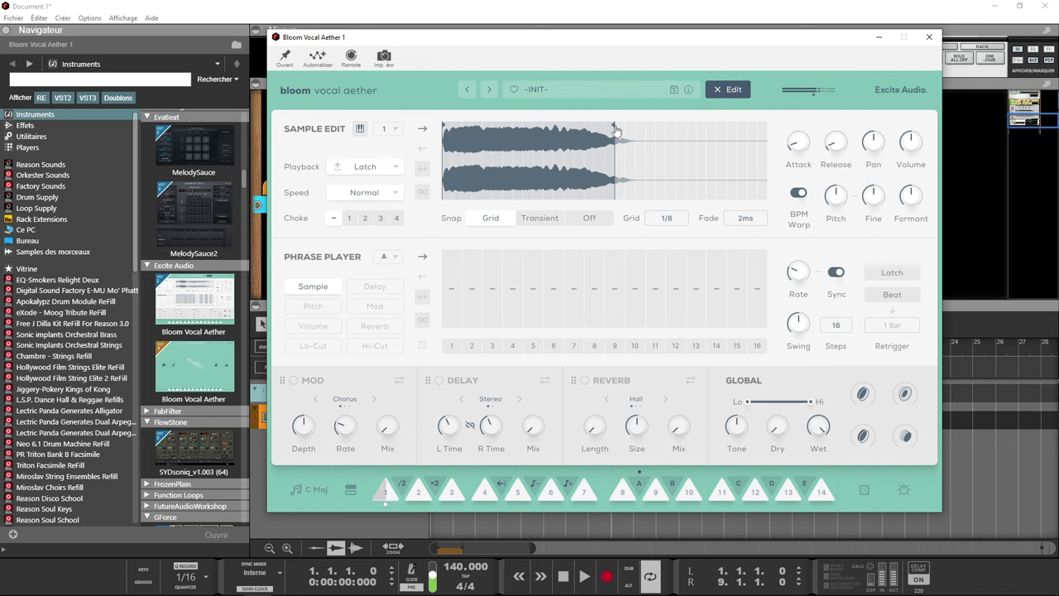
pyautogui.doubleClick(616, 131)
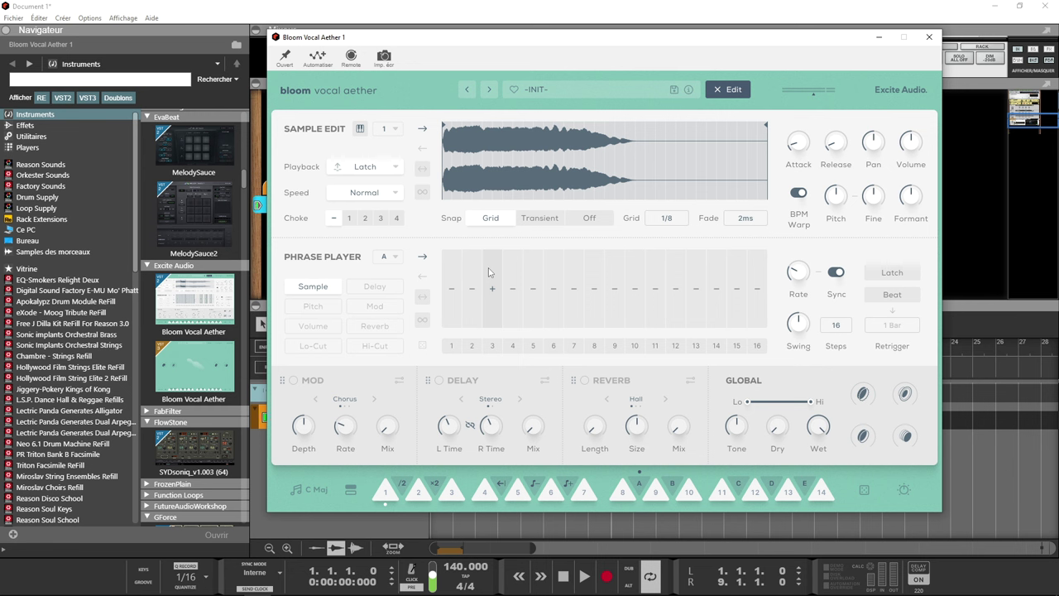
# - Test-trigger phrase A, try its playback directions, and set it to play forward with looping enabled
pyautogui.click(638, 489)
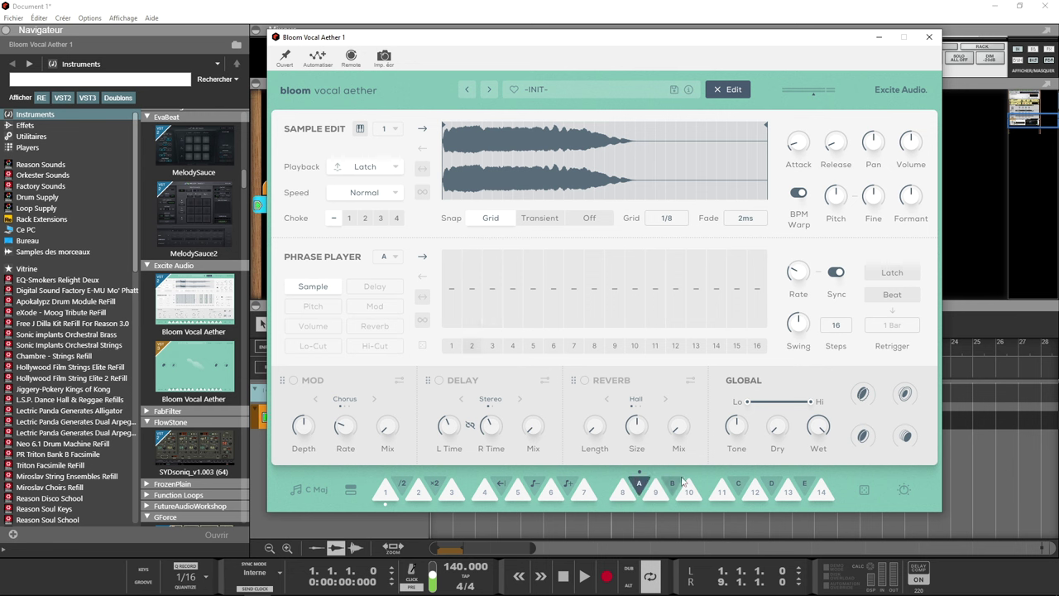
pyautogui.click(641, 485)
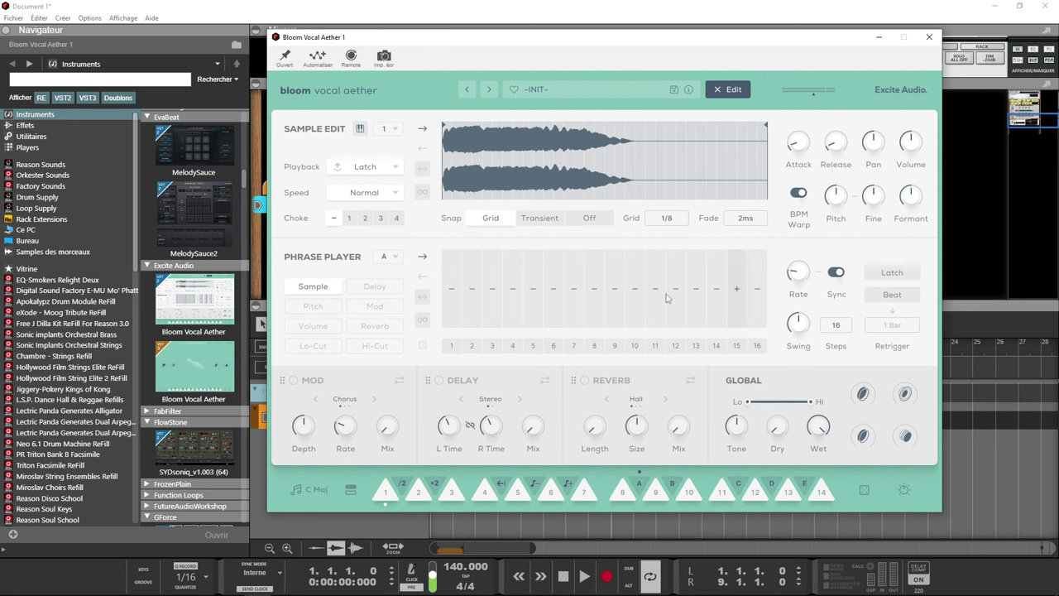
pyautogui.click(422, 278)
pyautogui.click(428, 298)
pyautogui.click(423, 322)
pyautogui.click(423, 257)
# - Assign Sample 1 to step 1 and Sample 2 to step 3 of phrase A
pyautogui.click(454, 292)
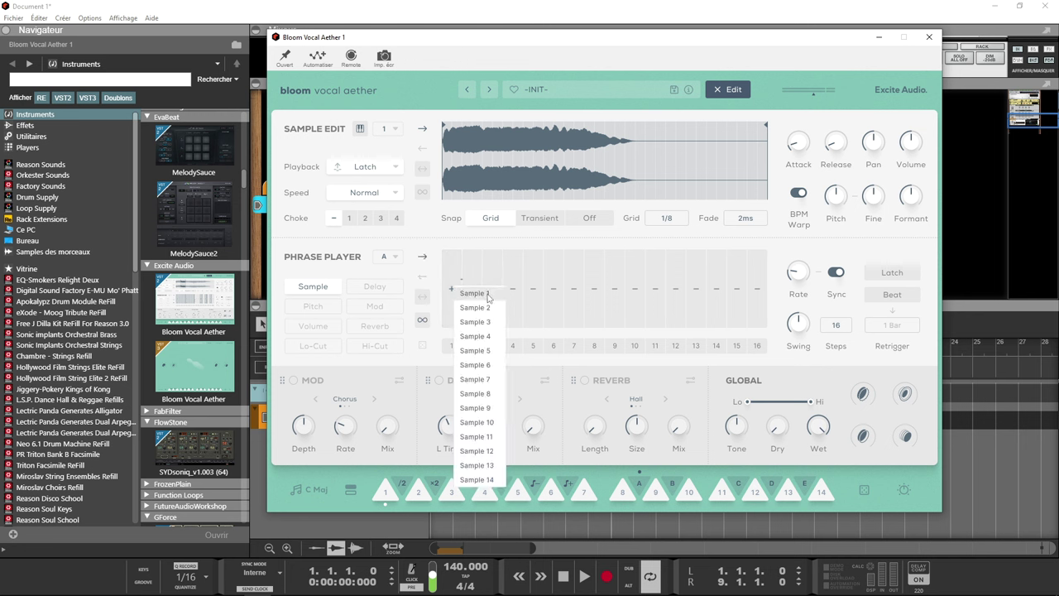
pyautogui.click(488, 294)
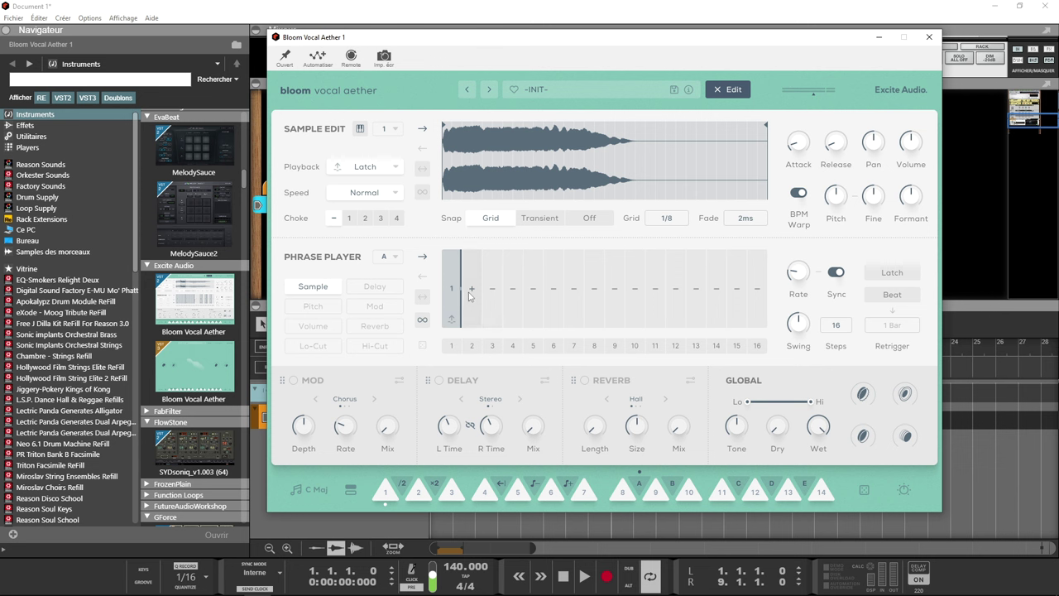
pyautogui.click(494, 290)
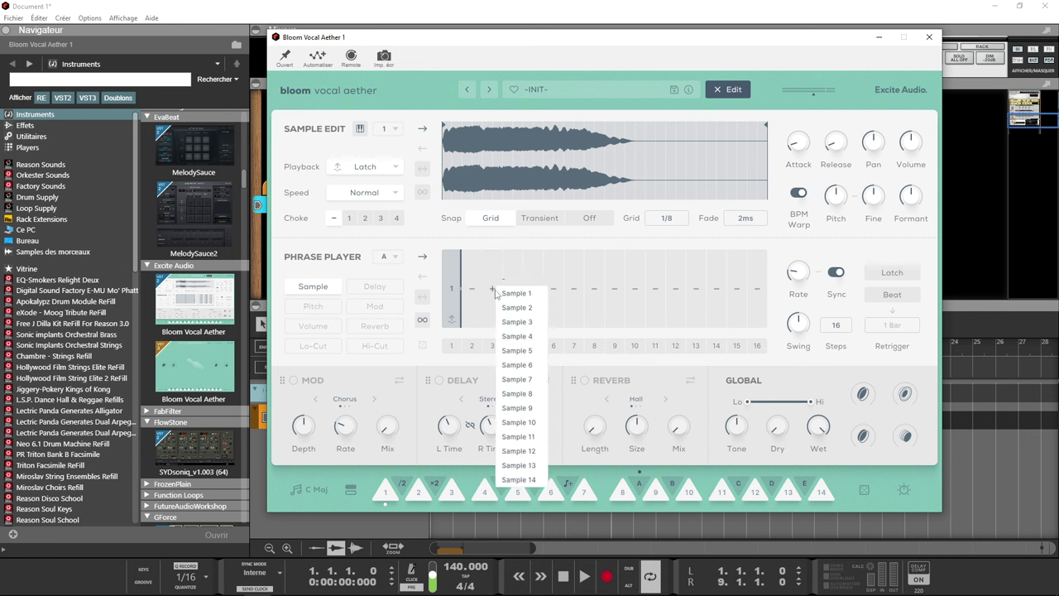
pyautogui.click(513, 308)
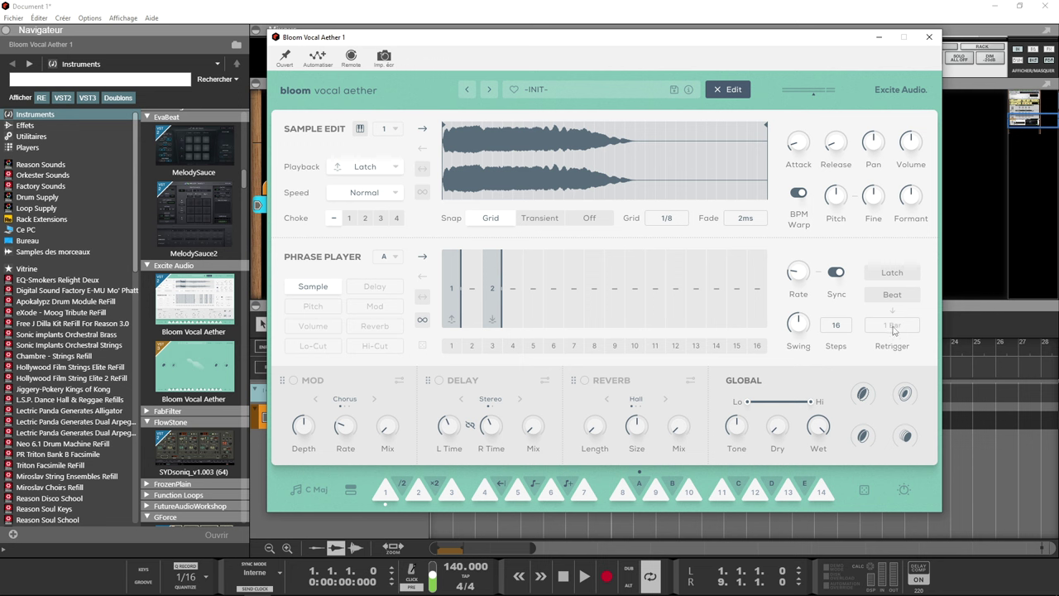
# - Turn on Beat retriggering for phrase A, try the 1/4 and 2 Bar intervals, and set the interval to 1 Bar
pyautogui.click(892, 296)
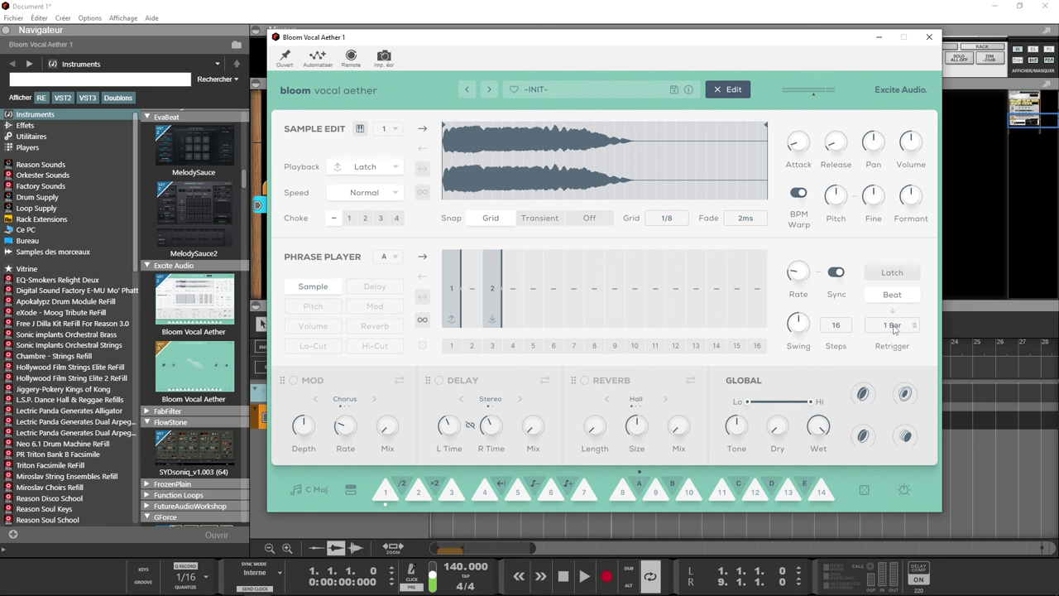
pyautogui.click(894, 328)
pyautogui.click(892, 324)
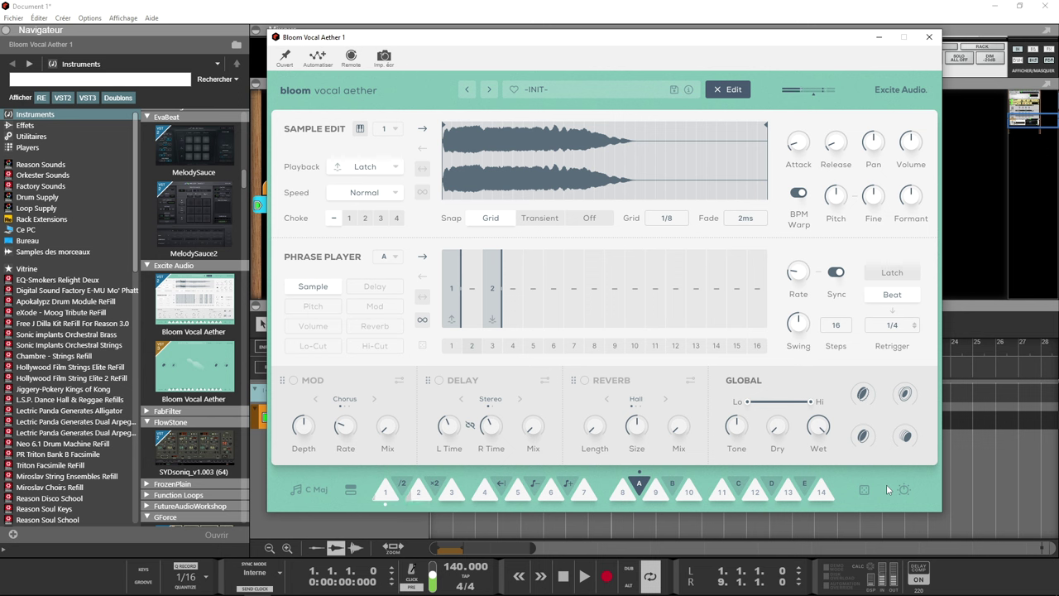
pyautogui.moveTo(897, 325); pyautogui.dragTo(905, 303)
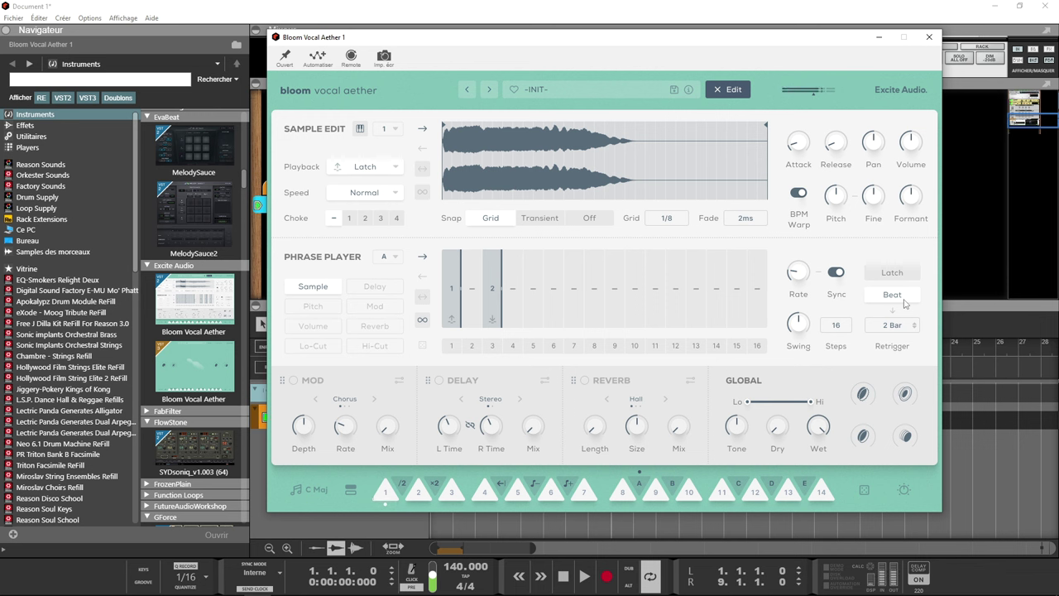
pyautogui.moveTo(906, 327)
pyautogui.mouseDown()
pyautogui.moveTo(907, 357)
pyautogui.moveTo(907, 342)
pyautogui.mouseUp()
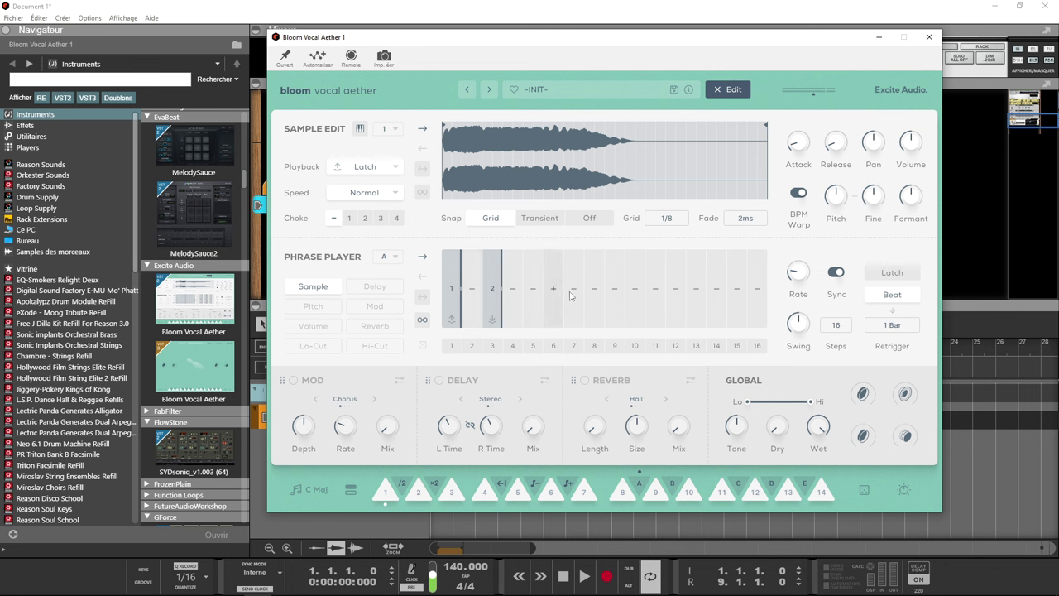
# - Assign Samples 3, 4 and 5 to steps 5, 7 and 9 of phrase A, and extend Samples 4 and 5 by one step each
pyautogui.click(535, 292)
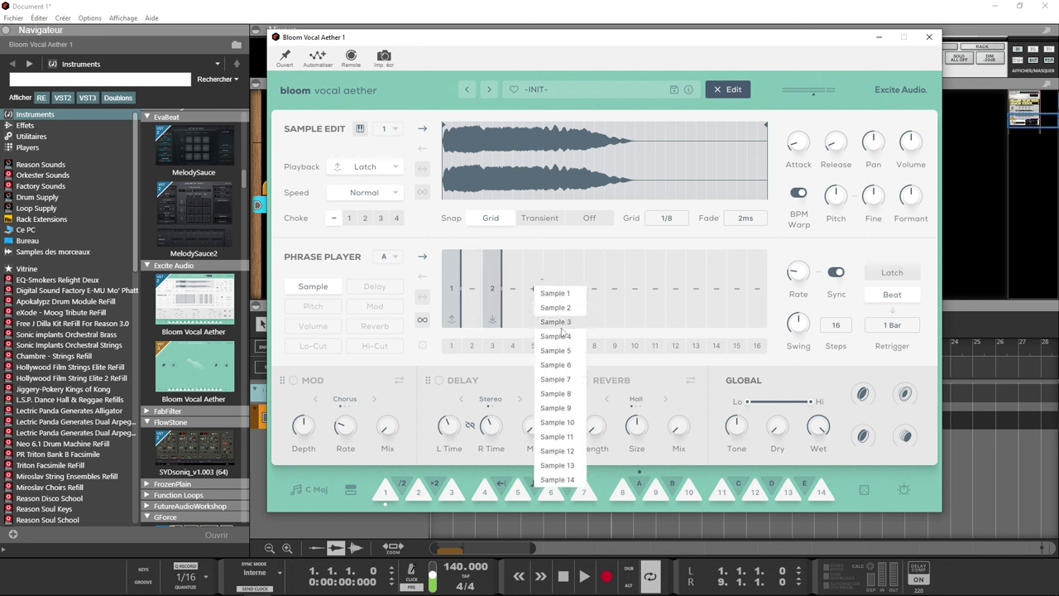
pyautogui.click(559, 322)
pyautogui.click(575, 291)
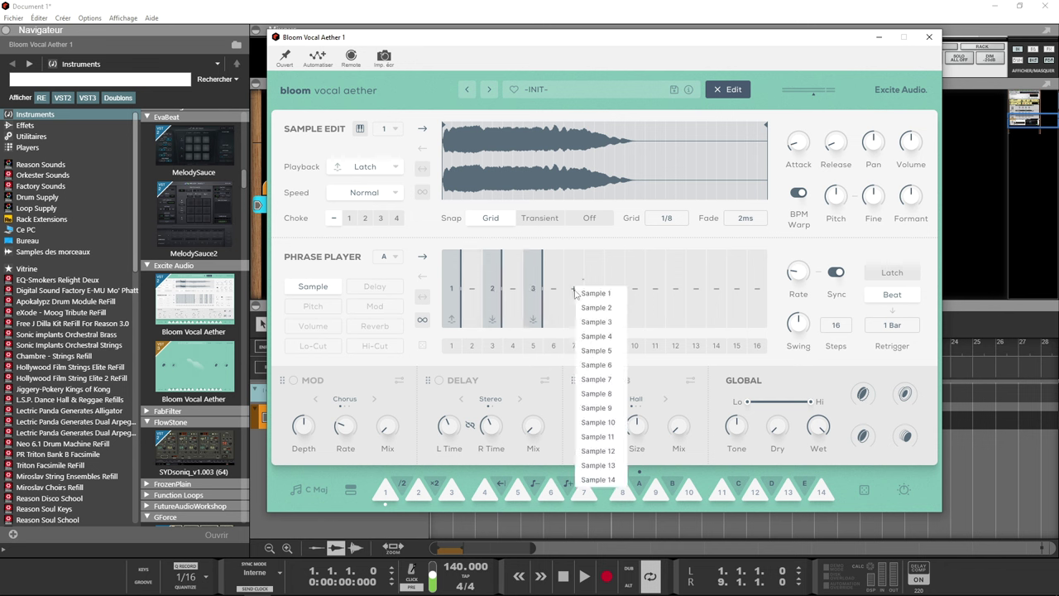
pyautogui.click(600, 336)
pyautogui.click(616, 292)
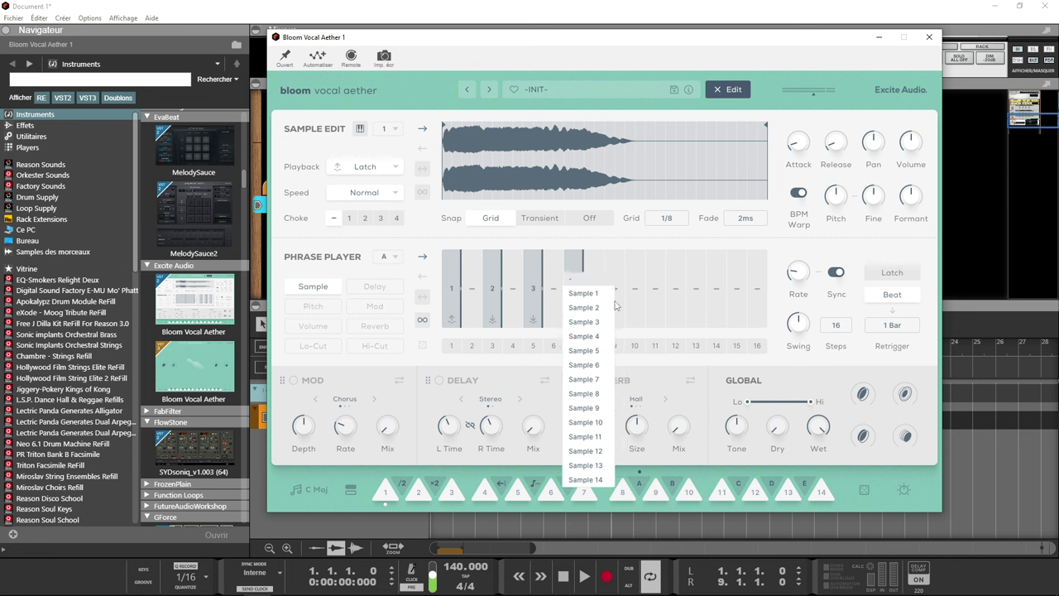
pyautogui.click(605, 354)
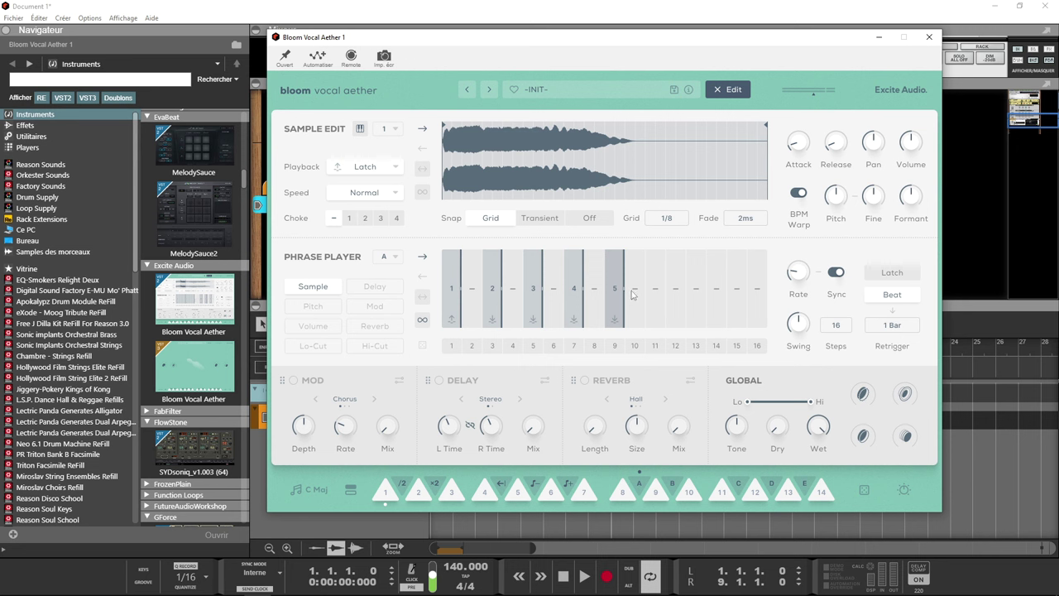
pyautogui.moveTo(632, 294); pyautogui.dragTo(646, 297)
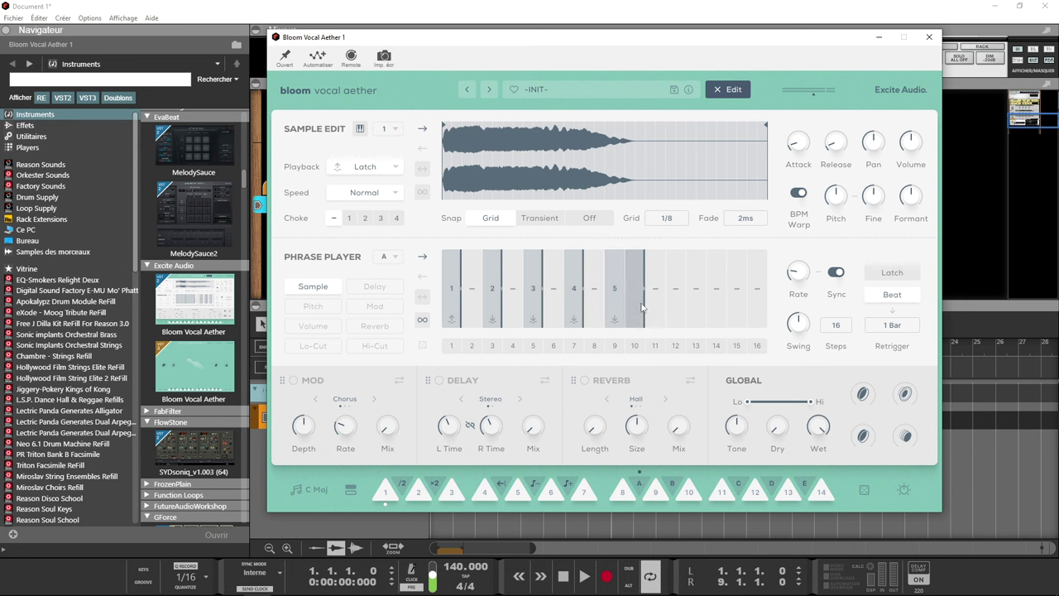
pyautogui.click(597, 294)
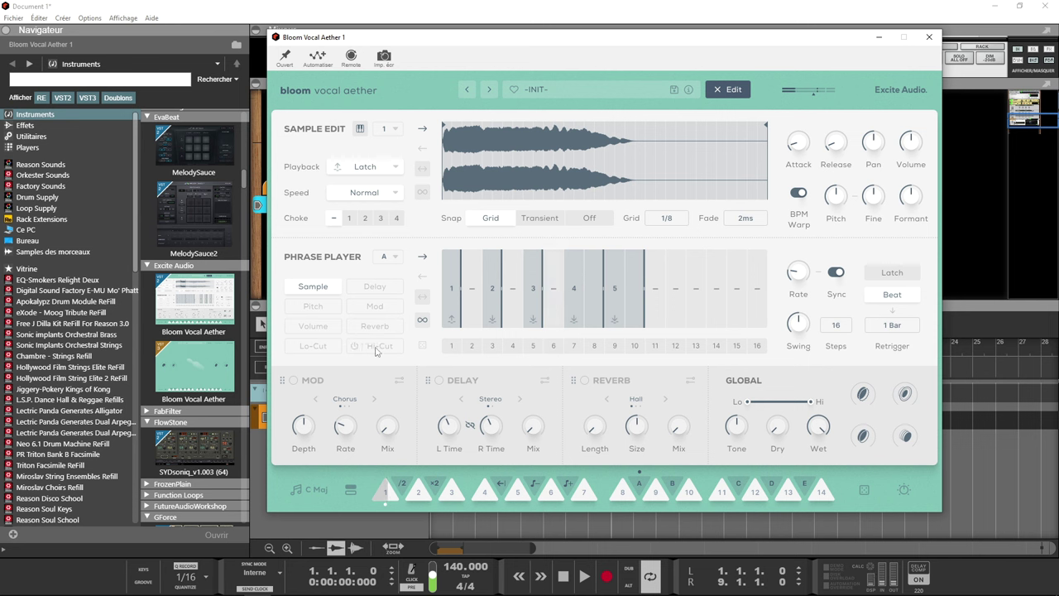
# - Enable the phrase's Delay lane and the delay effect, and draw an envelope peaking at step 4 and falling to zero around step 7
pyautogui.click(376, 290)
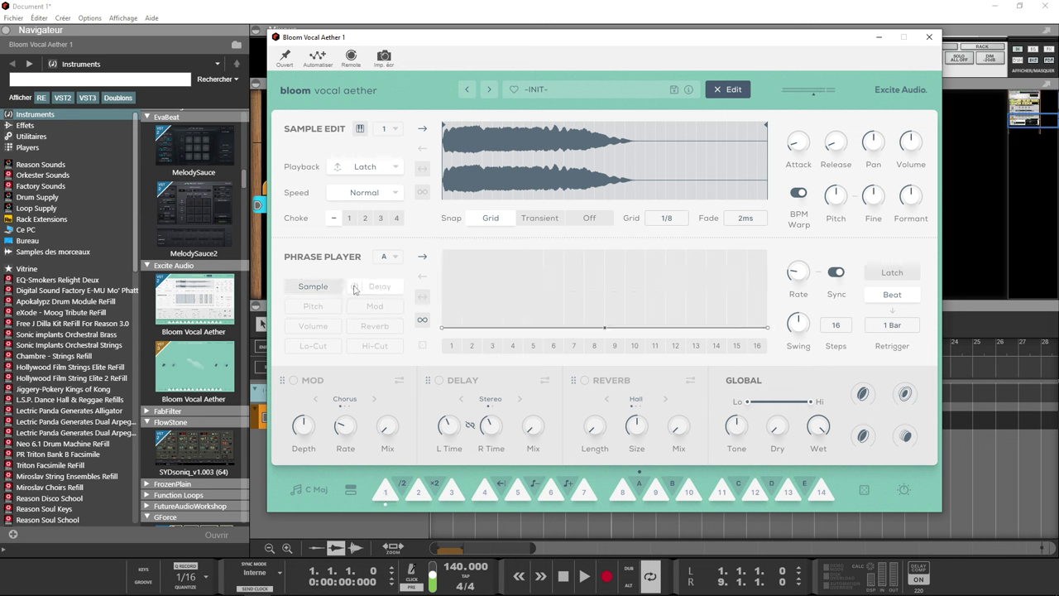
pyautogui.click(355, 288)
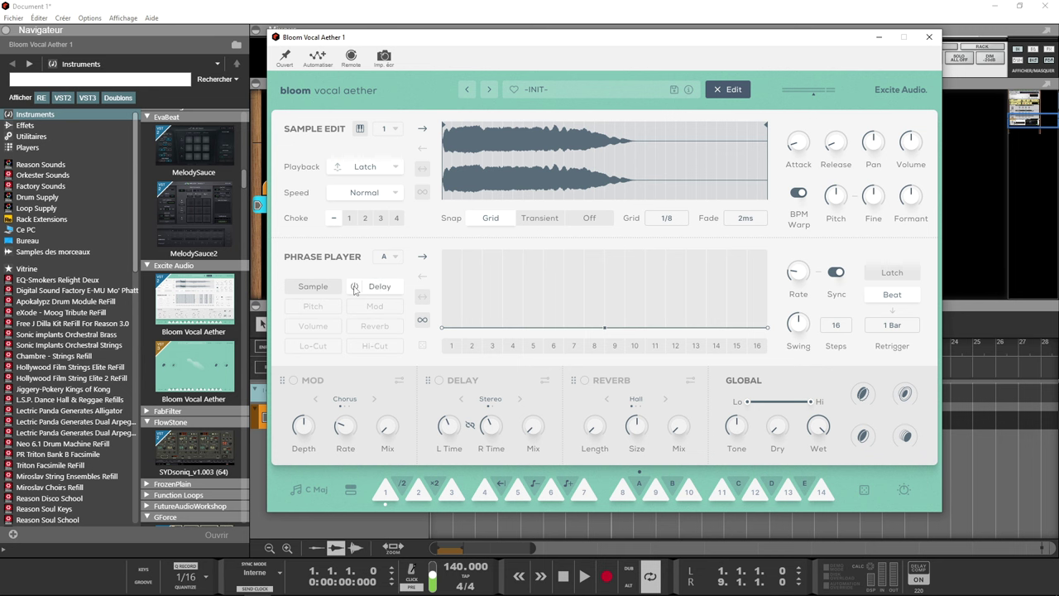
pyautogui.click(440, 381)
pyautogui.moveTo(513, 329); pyautogui.dragTo(512, 248)
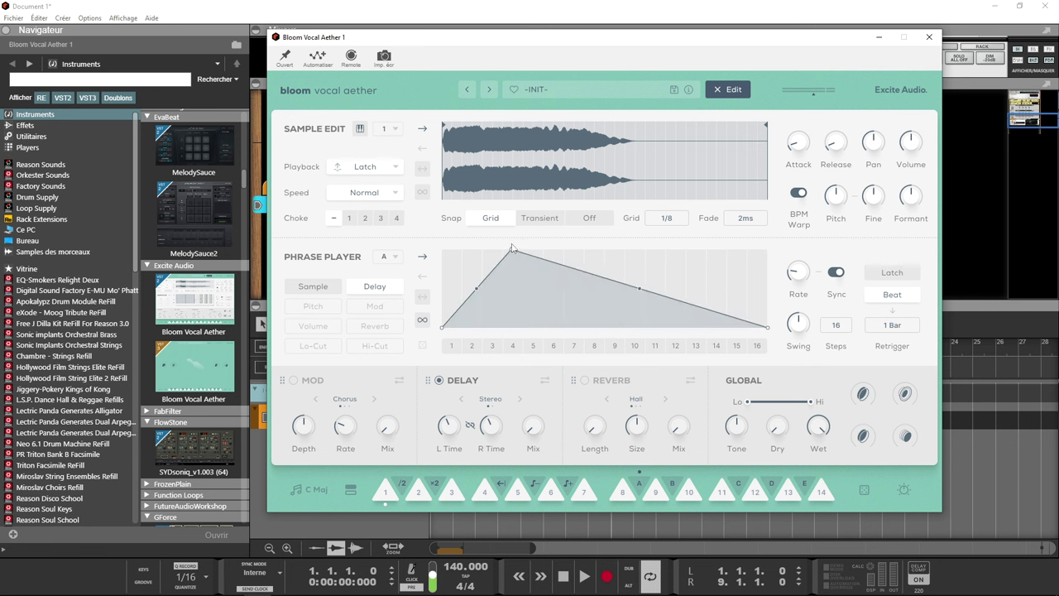
pyautogui.click(593, 276)
pyautogui.moveTo(594, 278); pyautogui.dragTo(568, 343)
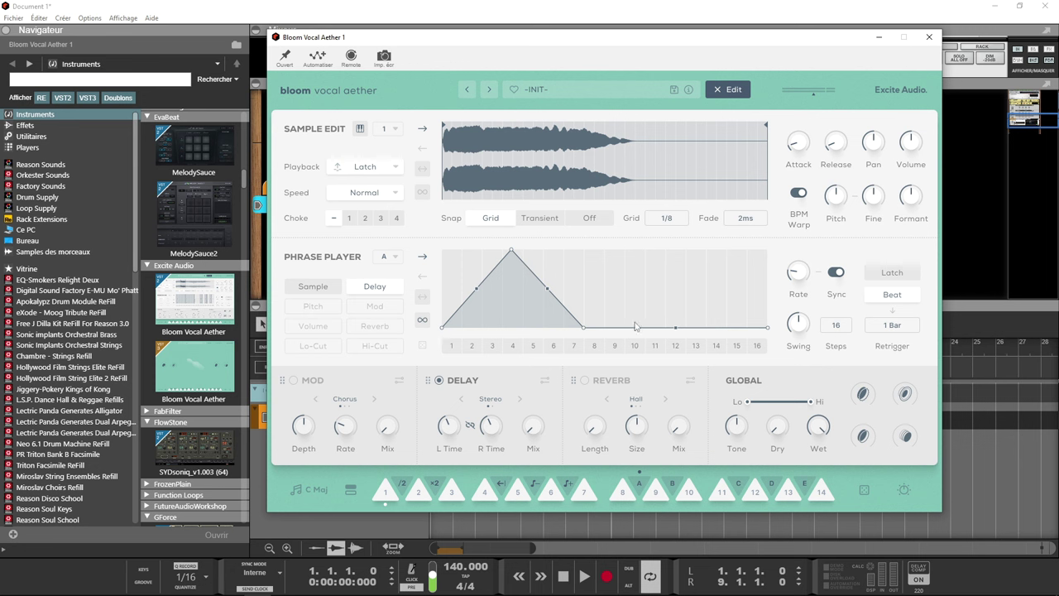
# - Raise the Delay envelope's point near step 7 and its end point to about half height
pyautogui.moveTo(544, 444)
pyautogui.moveTo(585, 330); pyautogui.dragTo(586, 286)
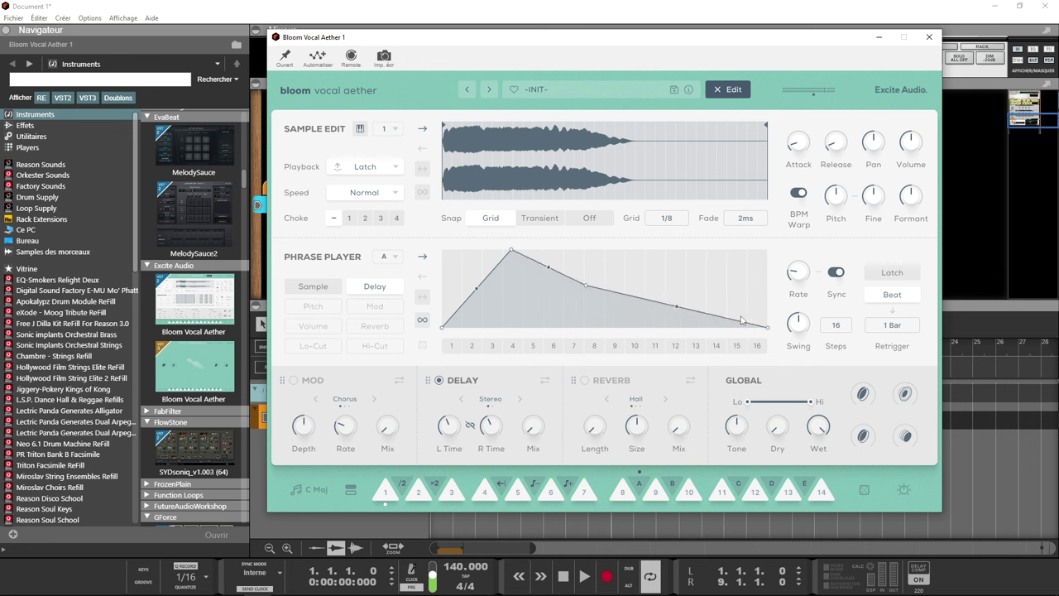
pyautogui.moveTo(766, 327); pyautogui.dragTo(760, 286)
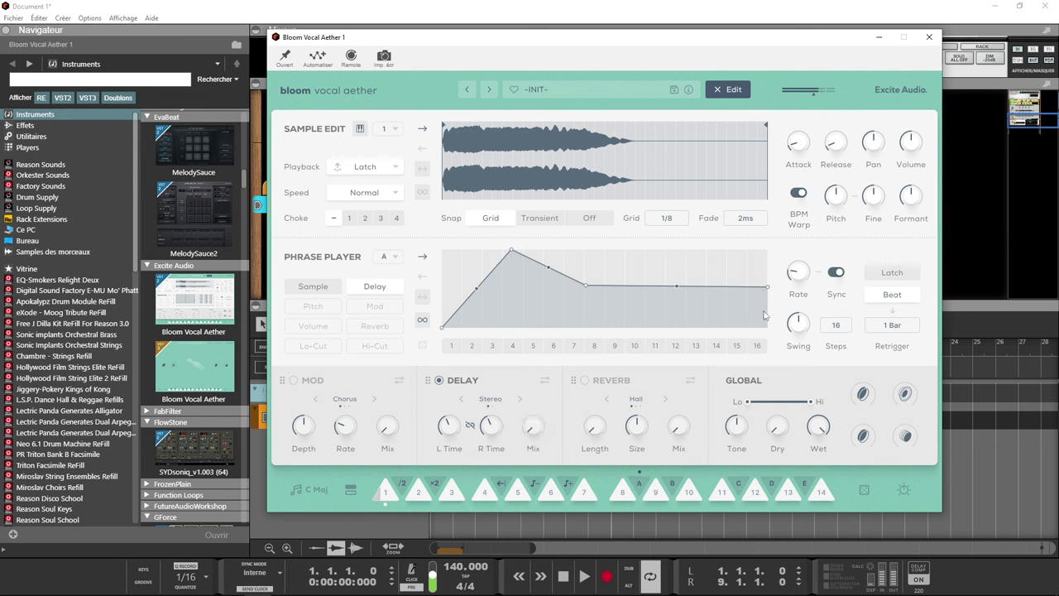
# - Enable the Pitch lane and shape its envelope with a maximum peak at step 2 and a minimum dip at the start of step 4
pyautogui.click(311, 310)
pyautogui.click(291, 308)
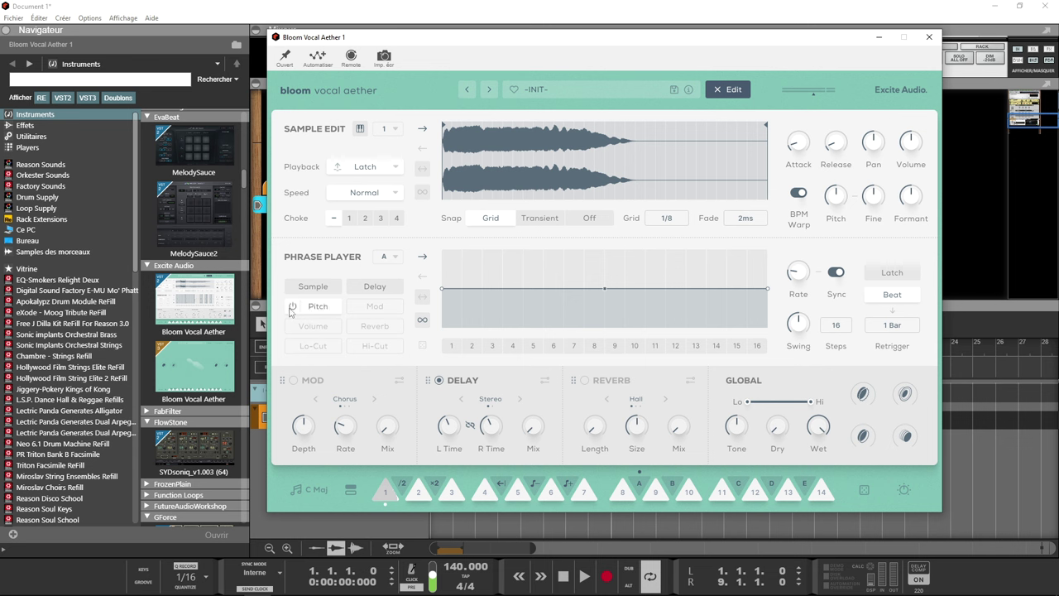
pyautogui.click(482, 289)
pyautogui.moveTo(465, 291); pyautogui.dragTo(466, 242)
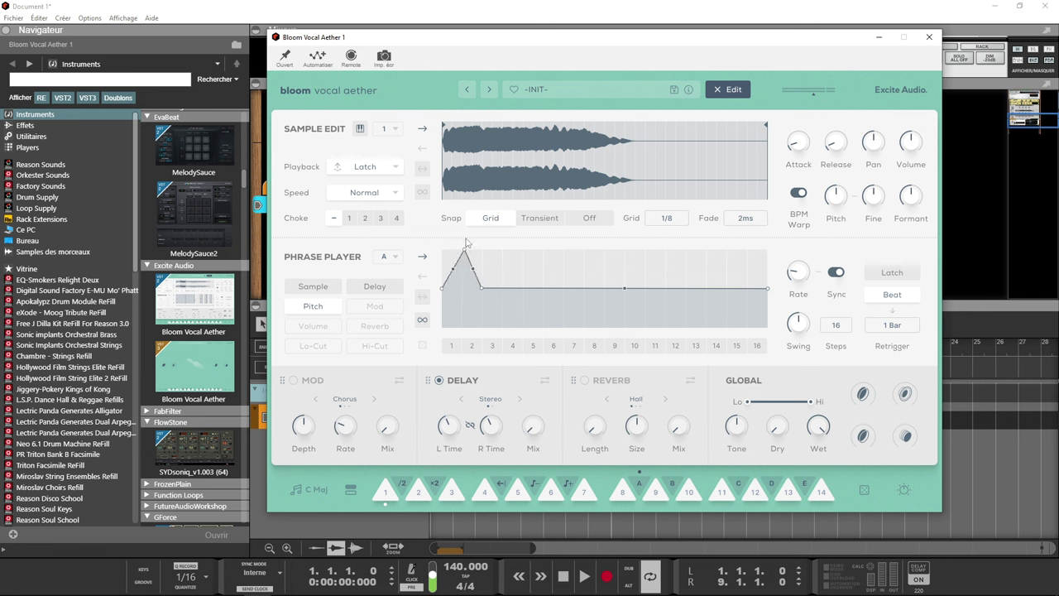
pyautogui.click(520, 288)
pyautogui.moveTo(509, 291); pyautogui.dragTo(505, 342)
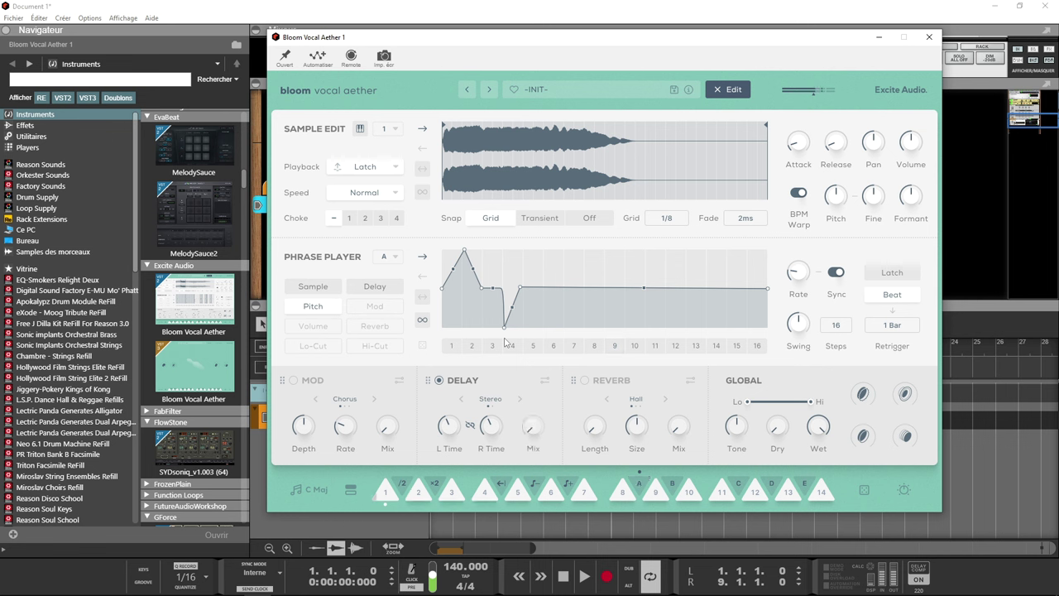
# - Enable the Mod lane and the modulation effect, and turn on Sync Rate in the effect's expanded settings
pyautogui.moveTo(350, 447)
pyautogui.click(382, 308)
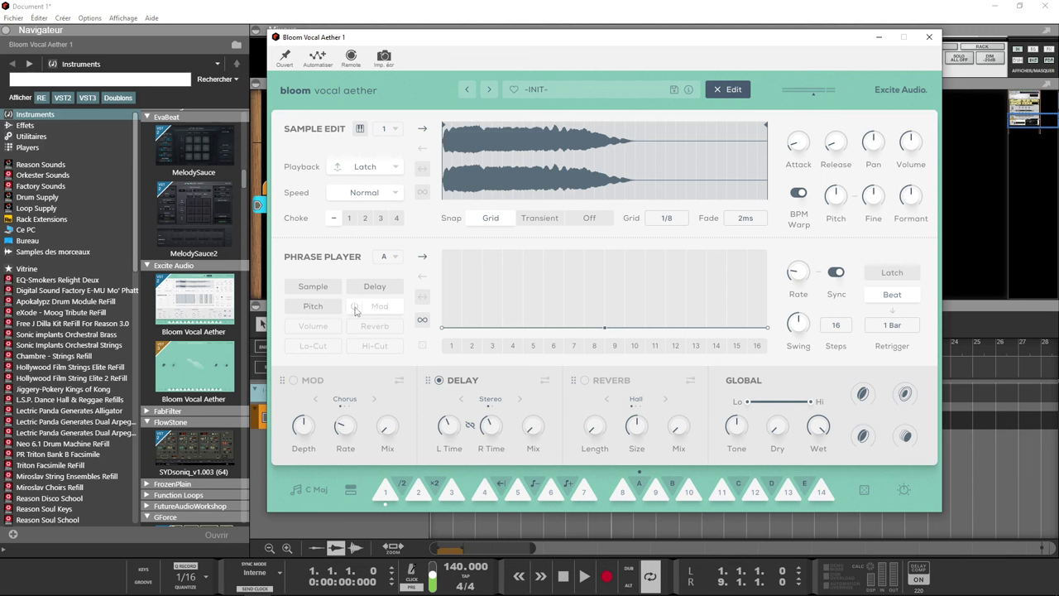
pyautogui.click(294, 380)
pyautogui.click(403, 381)
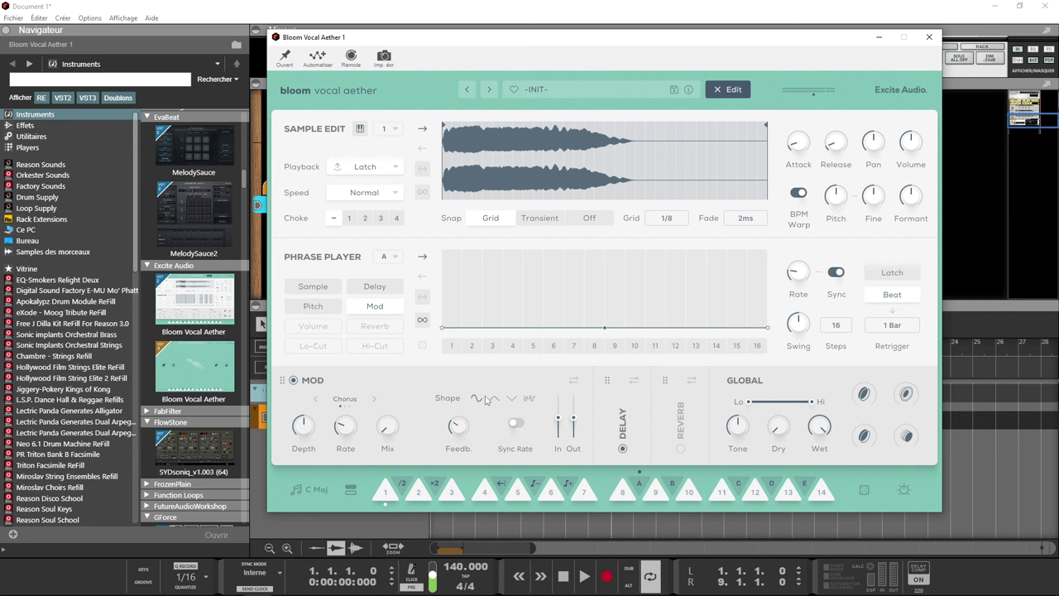
pyautogui.moveTo(459, 430)
pyautogui.click(515, 423)
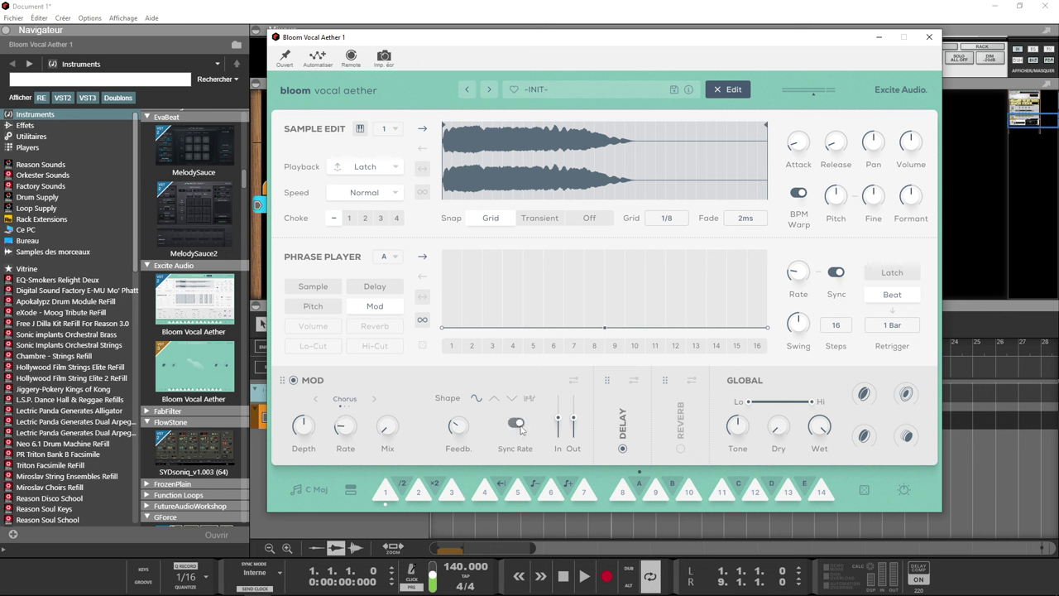
pyautogui.click(575, 382)
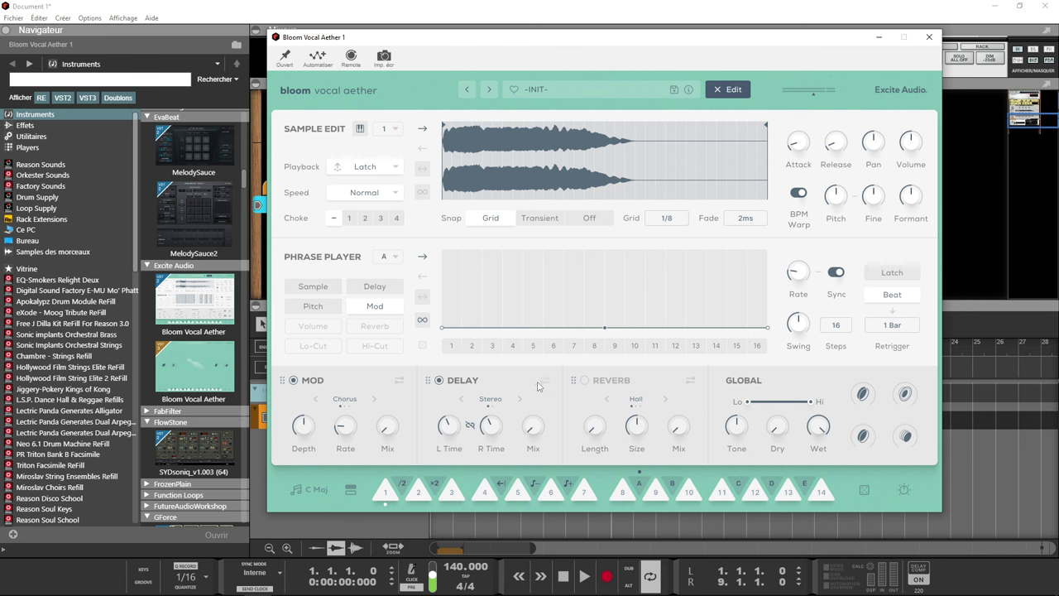
# - Expand the delay effect's settings and raise its low-cut point and Duck amount
pyautogui.click(544, 381)
pyautogui.moveTo(511, 399)
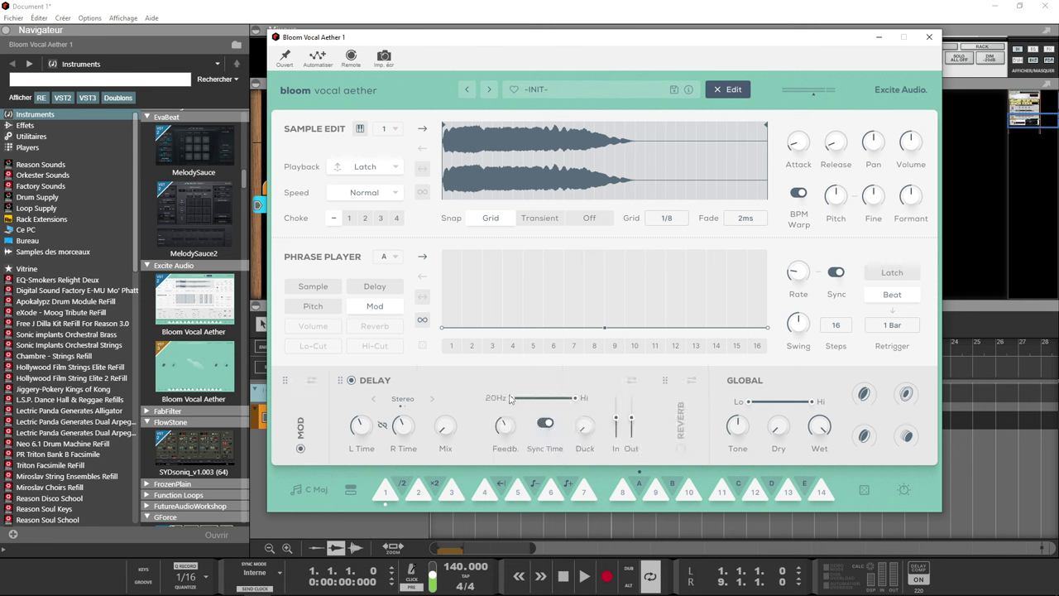
pyautogui.moveTo(511, 398); pyautogui.dragTo(539, 399)
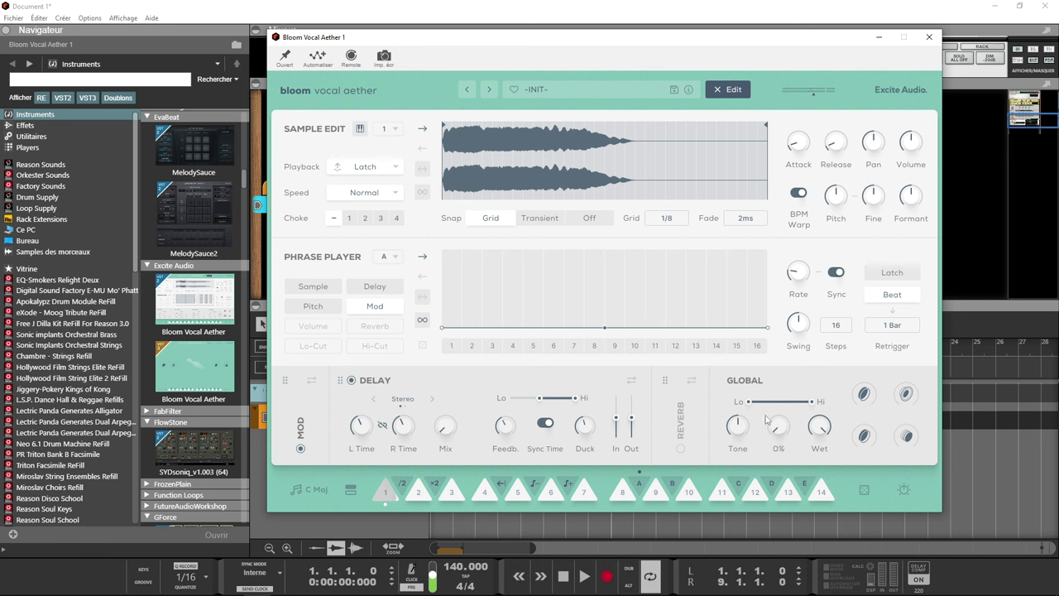
# - Reorder the effects to Reverb, Mod, Delay, and expand the reverb's settings with the effect turned on
pyautogui.moveTo(666, 385); pyautogui.dragTo(336, 381)
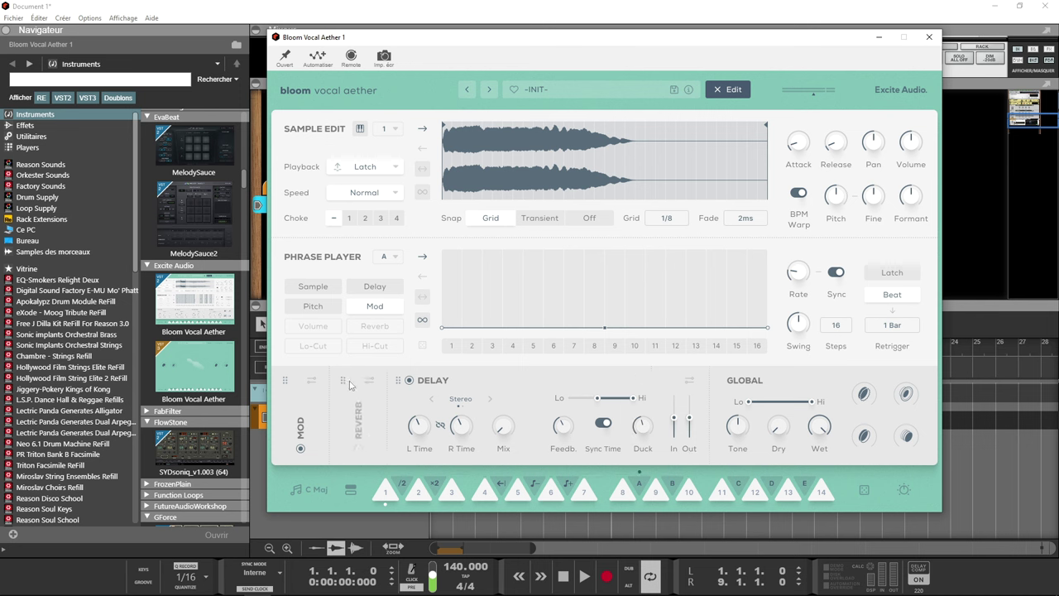
pyautogui.moveTo(340, 381); pyautogui.dragTo(281, 378)
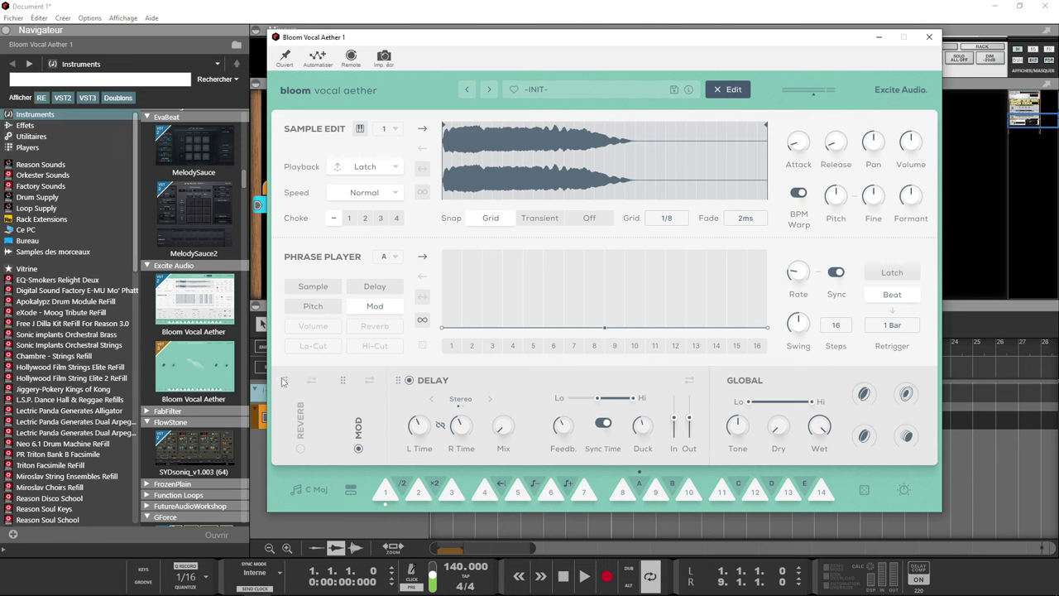
pyautogui.click(314, 385)
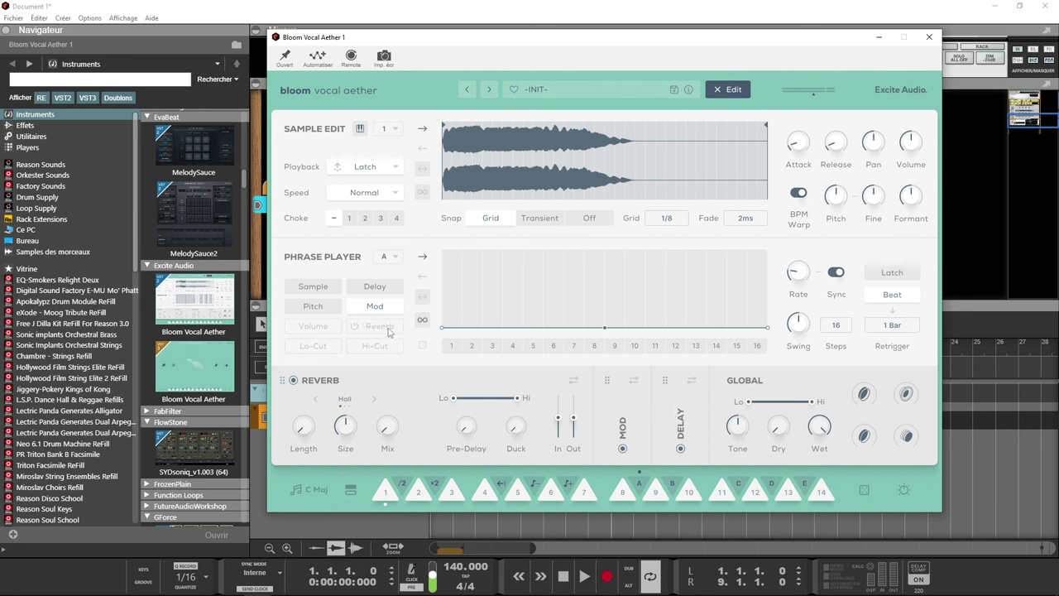
# - Enable the Reverb lane with an envelope peaking at step 9, and increase the phrase player's Rate
pyautogui.click(356, 327)
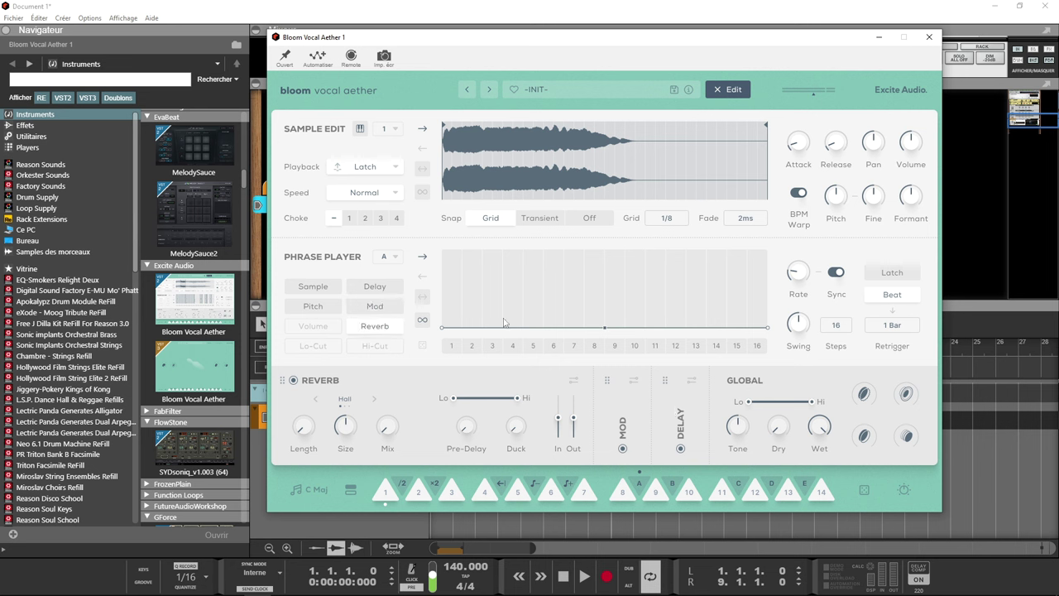
pyautogui.moveTo(615, 329); pyautogui.dragTo(615, 250)
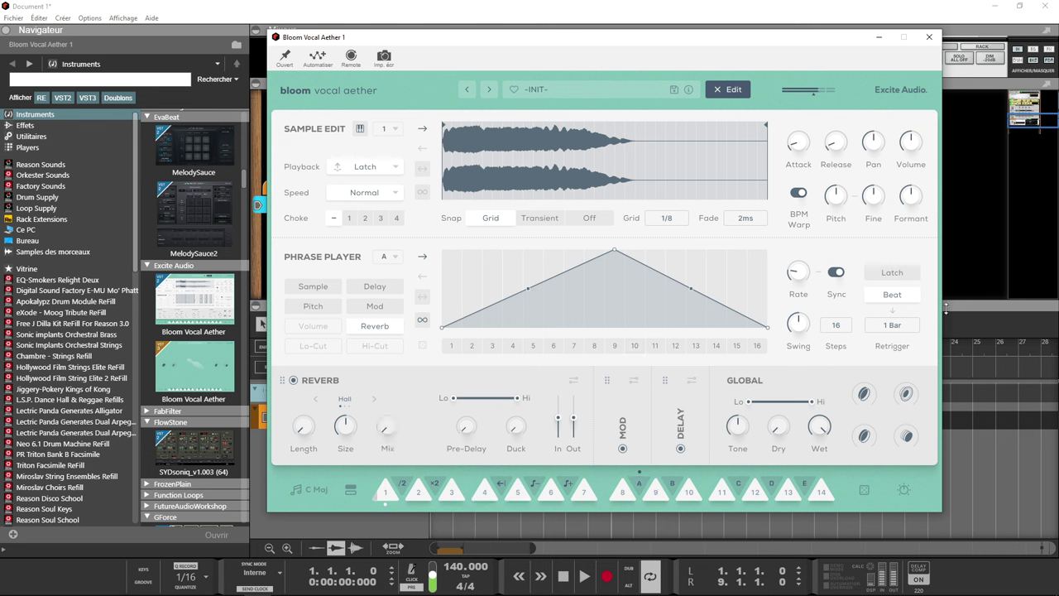
pyautogui.moveTo(797, 273); pyautogui.dragTo(784, 215)
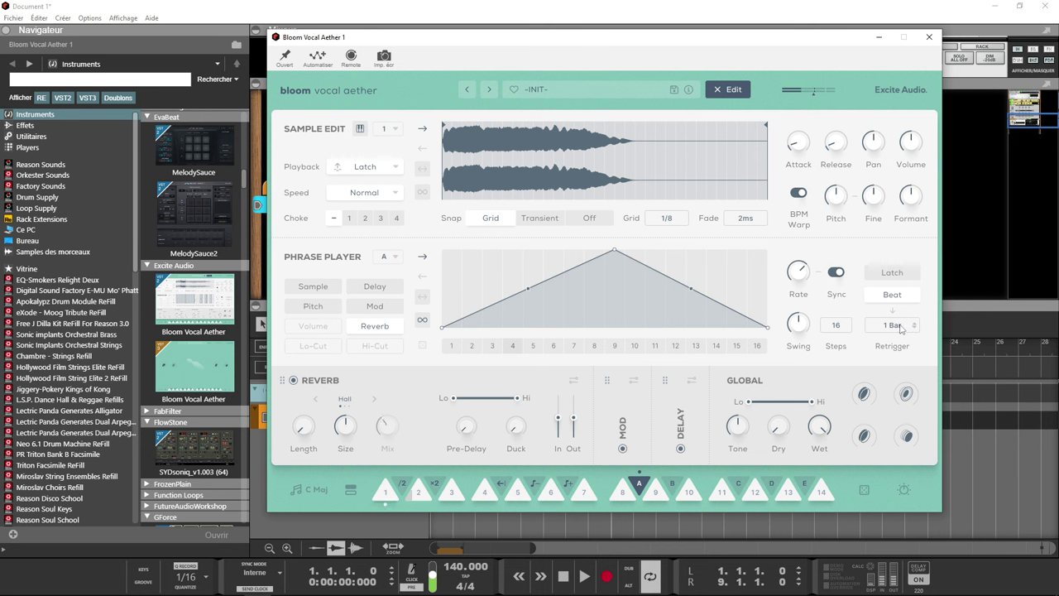
# - Set the phrase player's Retrigger to 2 Bar, display the Sample lane, and lower the Rate
pyautogui.moveTo(903, 335); pyautogui.dragTo(923, 307)
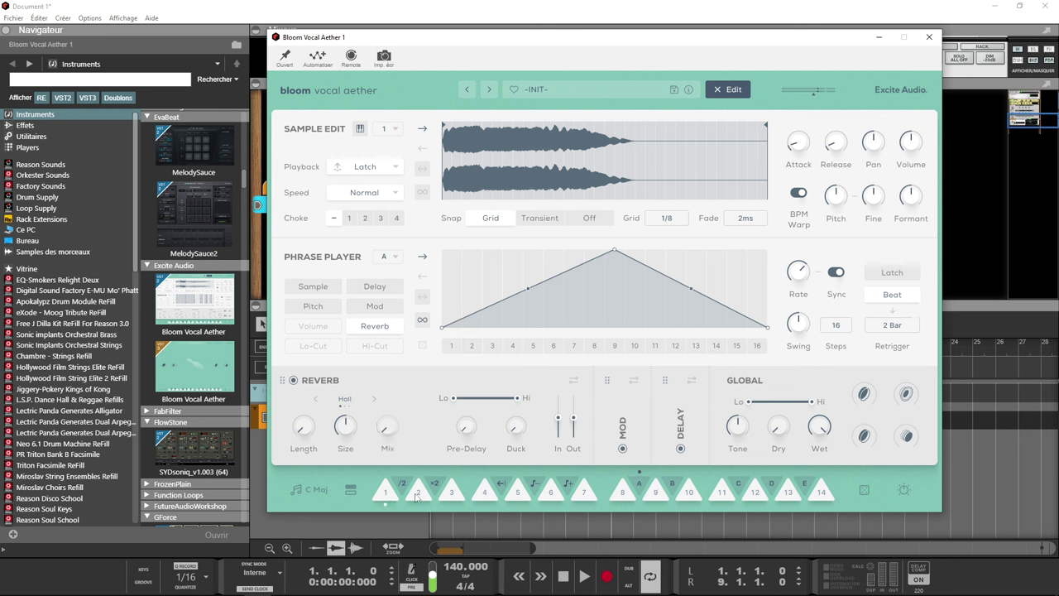
pyautogui.click(325, 288)
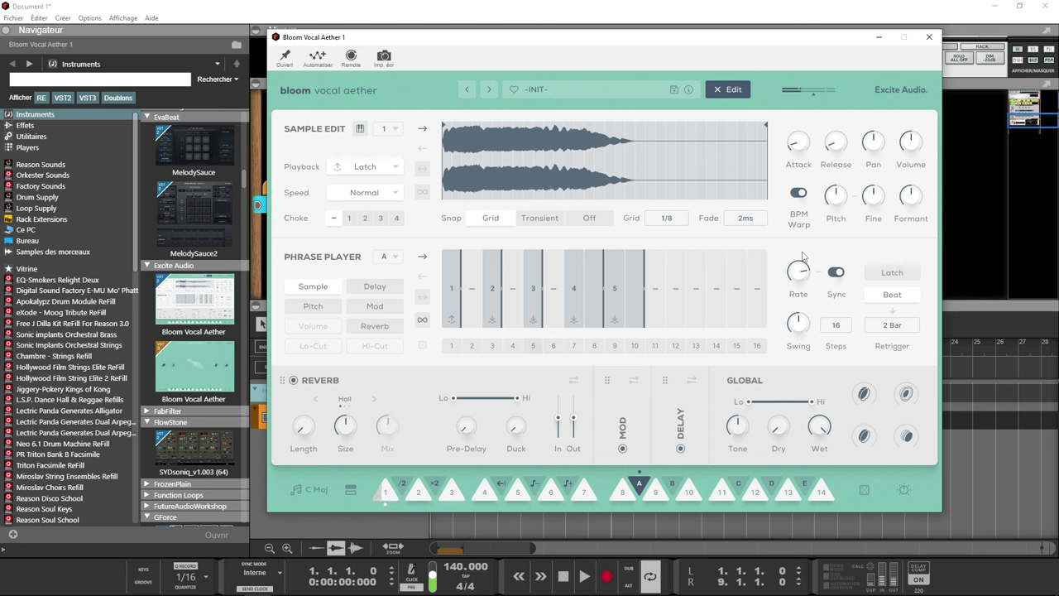
pyautogui.moveTo(802, 256); pyautogui.dragTo(803, 281)
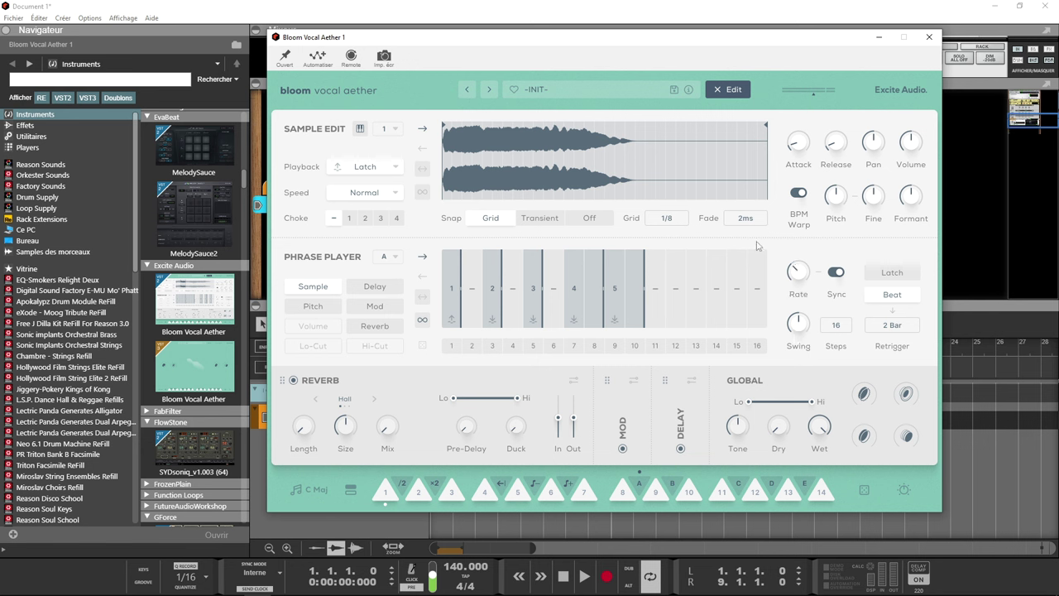
# - Shape the phrase player's Volume lane with sharp, gate-like drops to zero on steps 2 and 5
pyautogui.click(317, 327)
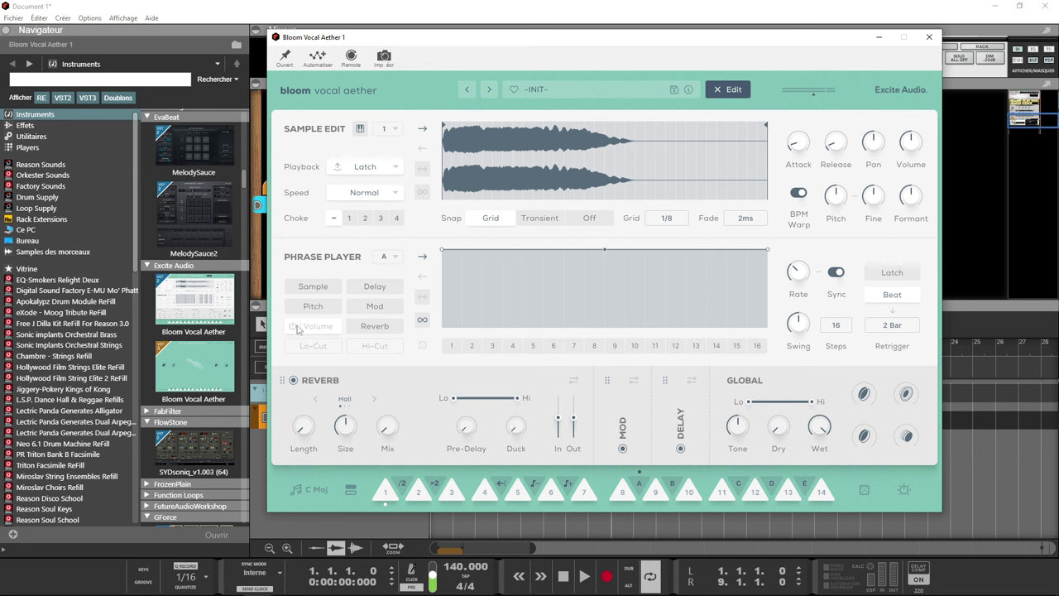
pyautogui.click(484, 250)
pyautogui.moveTo(470, 252); pyautogui.dragTo(462, 301)
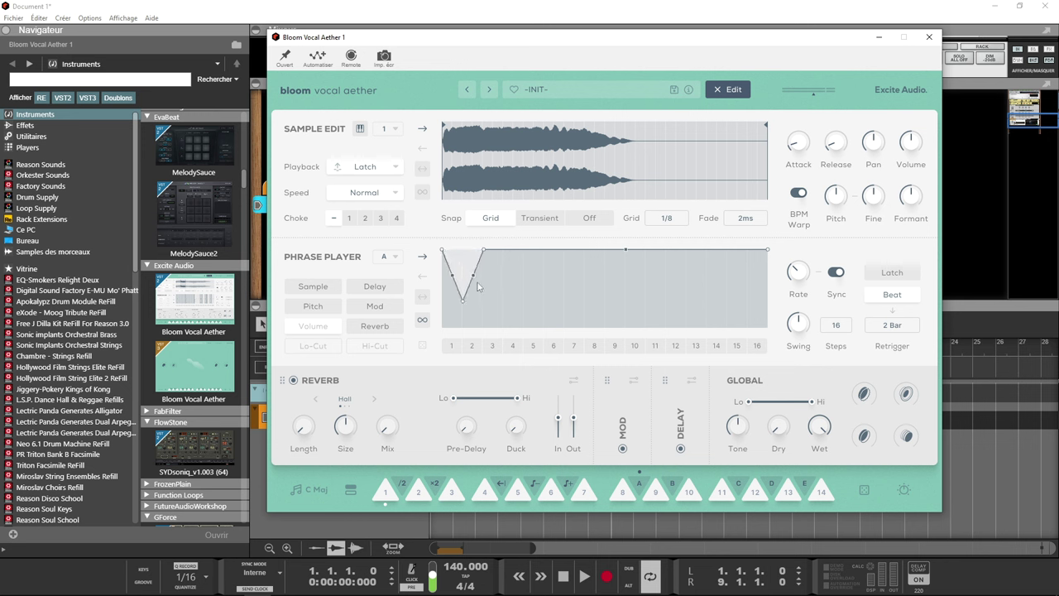
pyautogui.moveTo(467, 290); pyautogui.dragTo(485, 336)
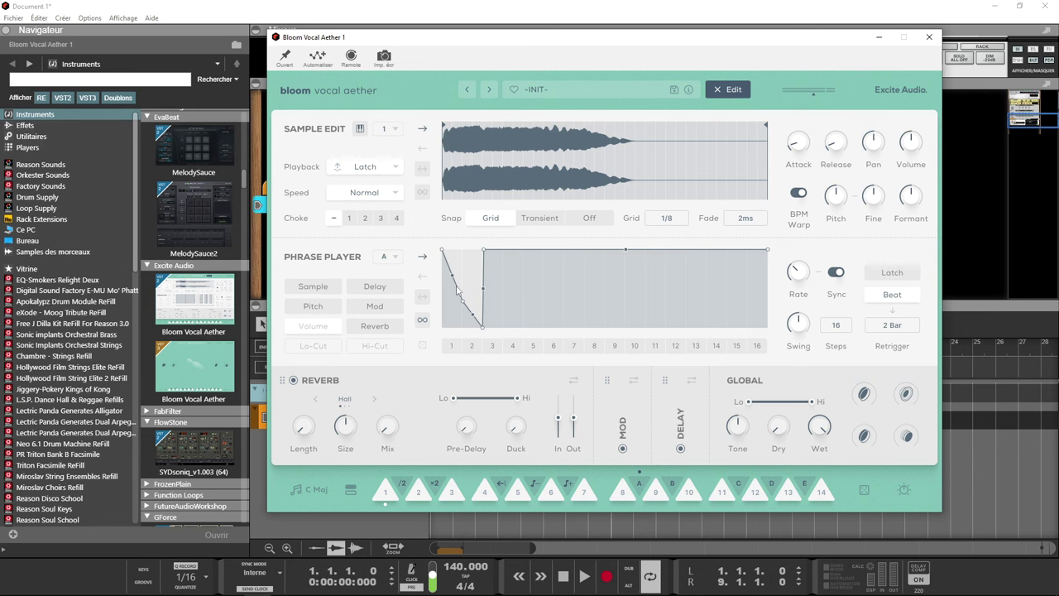
pyautogui.moveTo(456, 288); pyautogui.dragTo(464, 245)
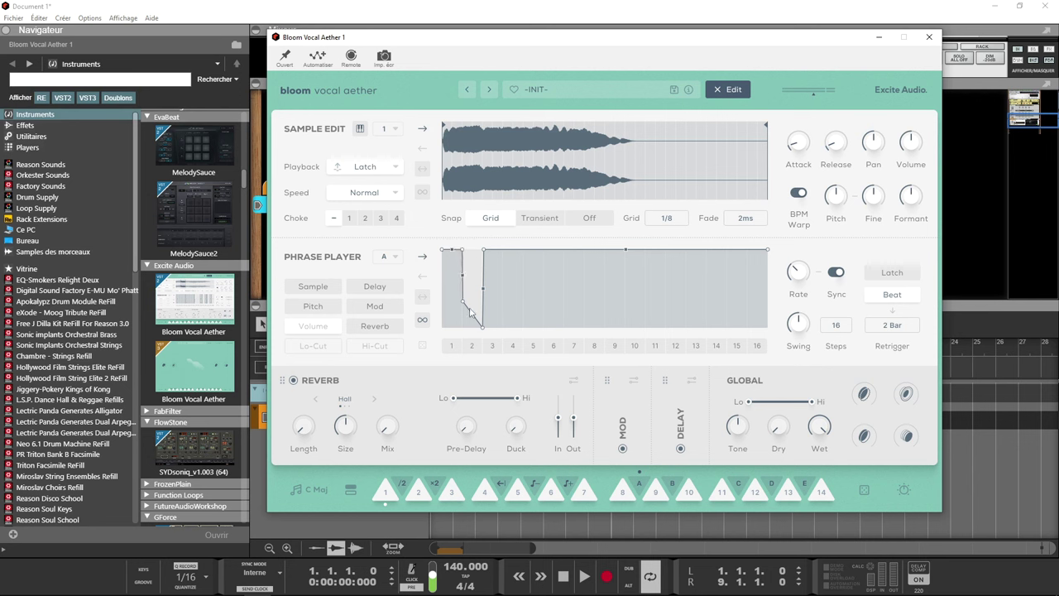
pyautogui.moveTo(466, 308); pyautogui.dragTo(463, 342)
pyautogui.moveTo(528, 250)
pyautogui.mouseDown()
pyautogui.moveTo(527, 330)
pyautogui.moveTo(546, 346)
pyautogui.moveTo(547, 251)
pyautogui.mouseUp()
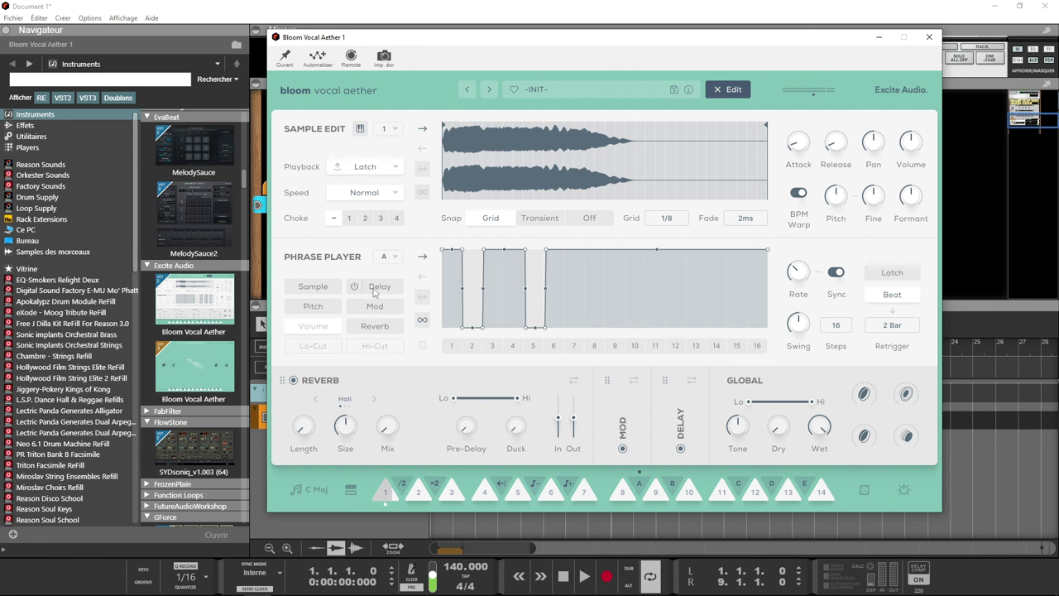
# - Load the BA Hyper Chop preset from the Basic category and close the preset browser
pyautogui.click(490, 91)
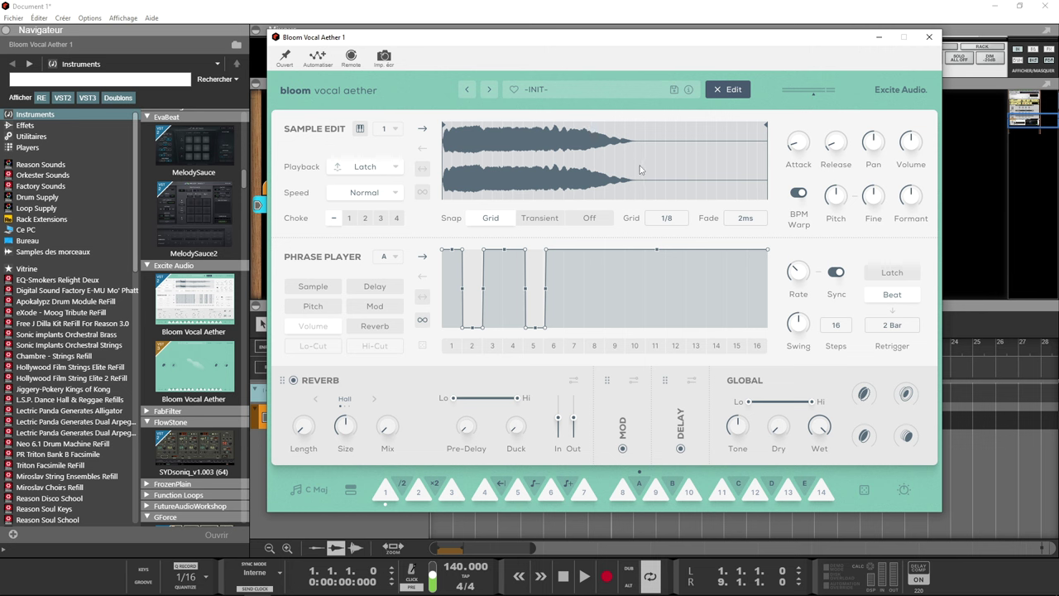
pyautogui.click(548, 91)
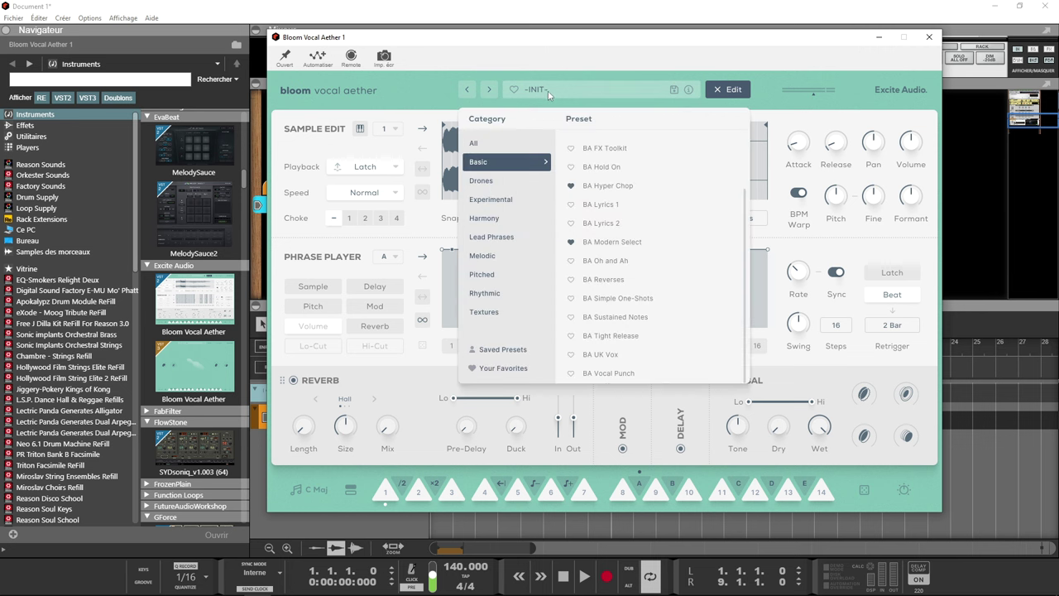
pyautogui.click(613, 190)
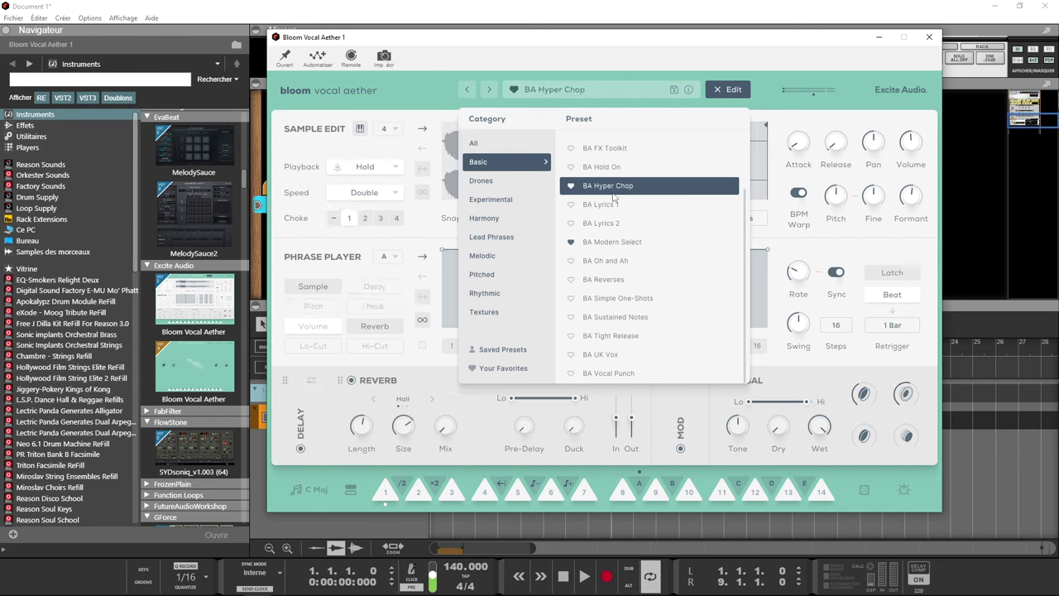
pyautogui.click(789, 214)
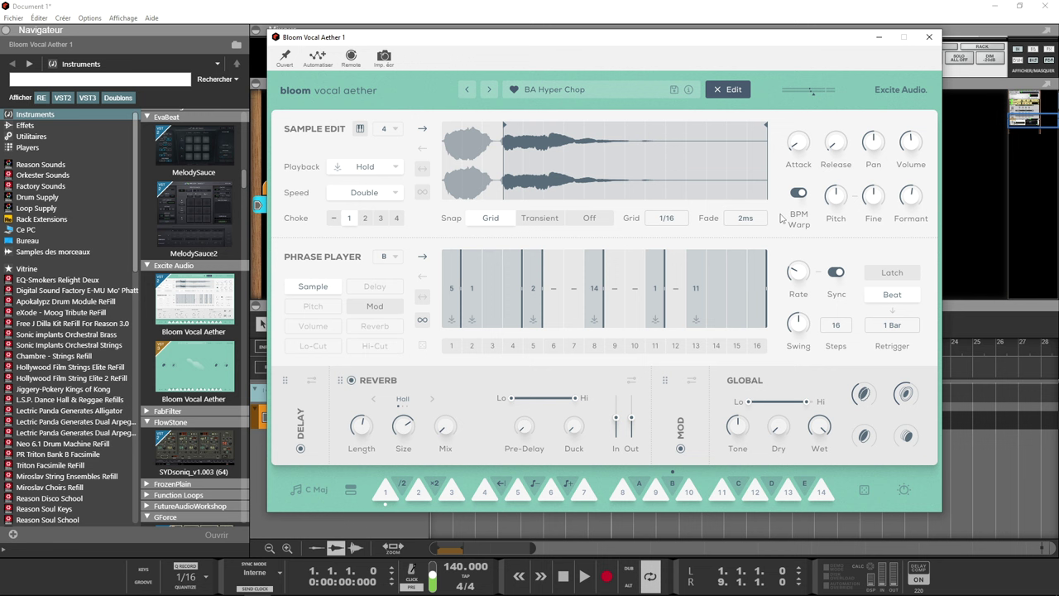
# - Set the song tempo to 90 BPM and start playback to hear the preset in time
pyautogui.moveTo(726, 428)
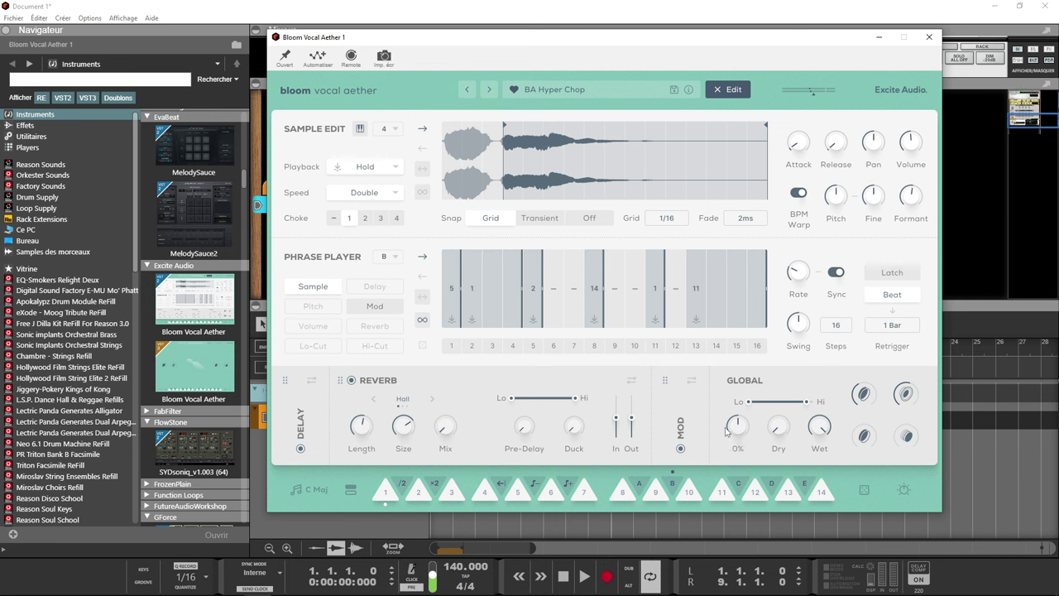
pyautogui.doubleClick(452, 571)
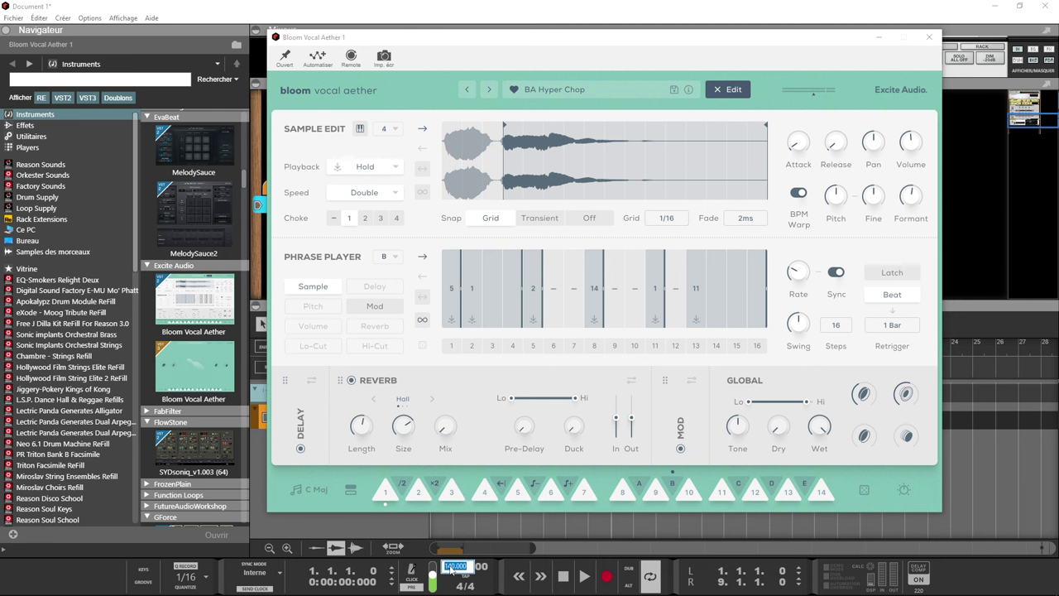
pyautogui.write('80')
pyautogui.press('Return')
pyautogui.moveTo(452, 569); pyautogui.dragTo(454, 561)
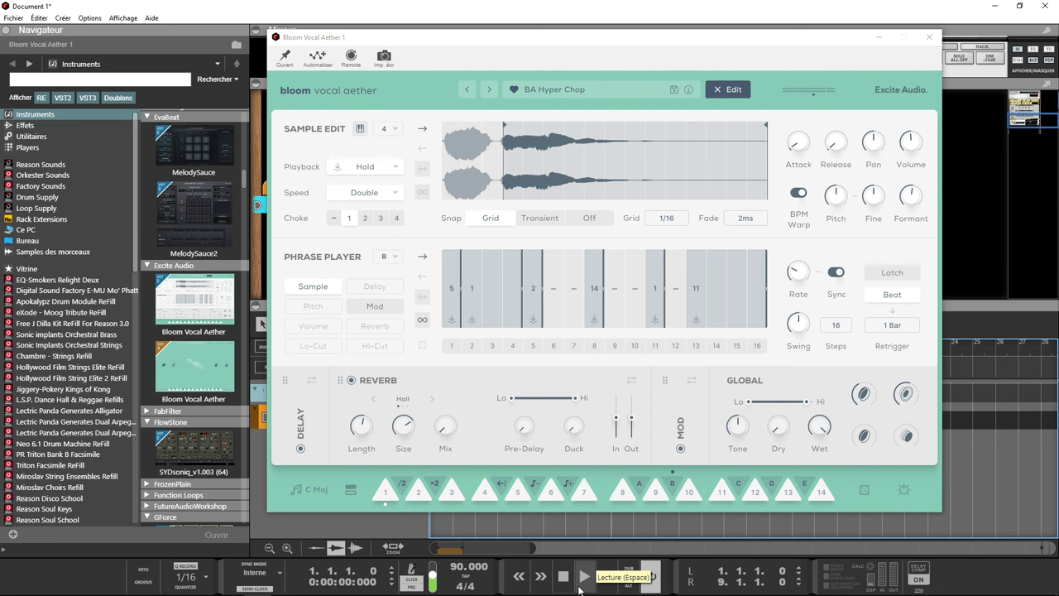
pyautogui.click(579, 589)
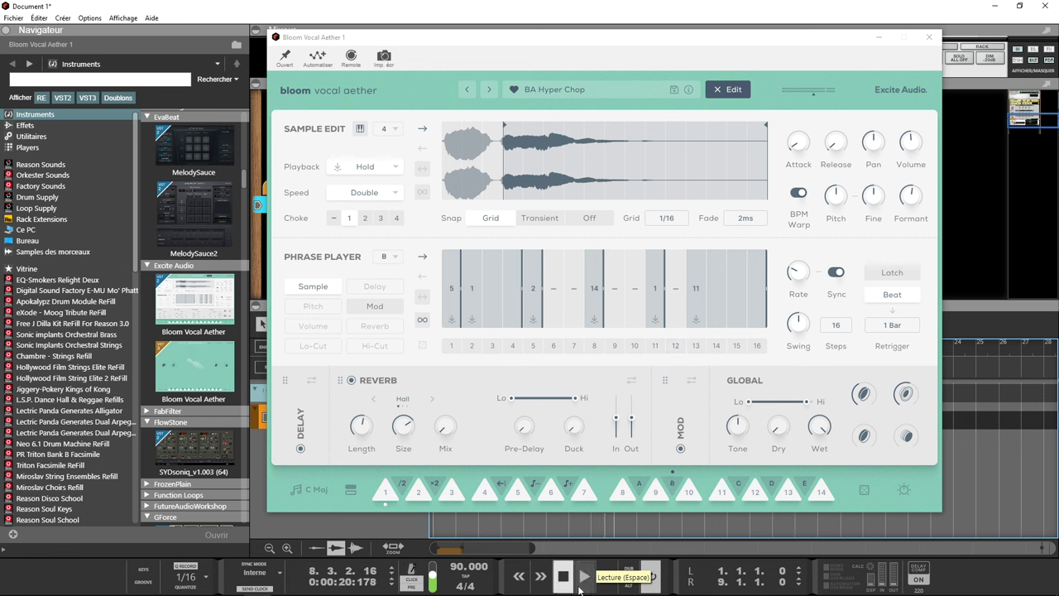
# - Leave the edit view and reveal the Delay, Mod, Reverb, Lo-Cut and Hi-Cut controls above the keys
pyautogui.moveTo(790, 273)
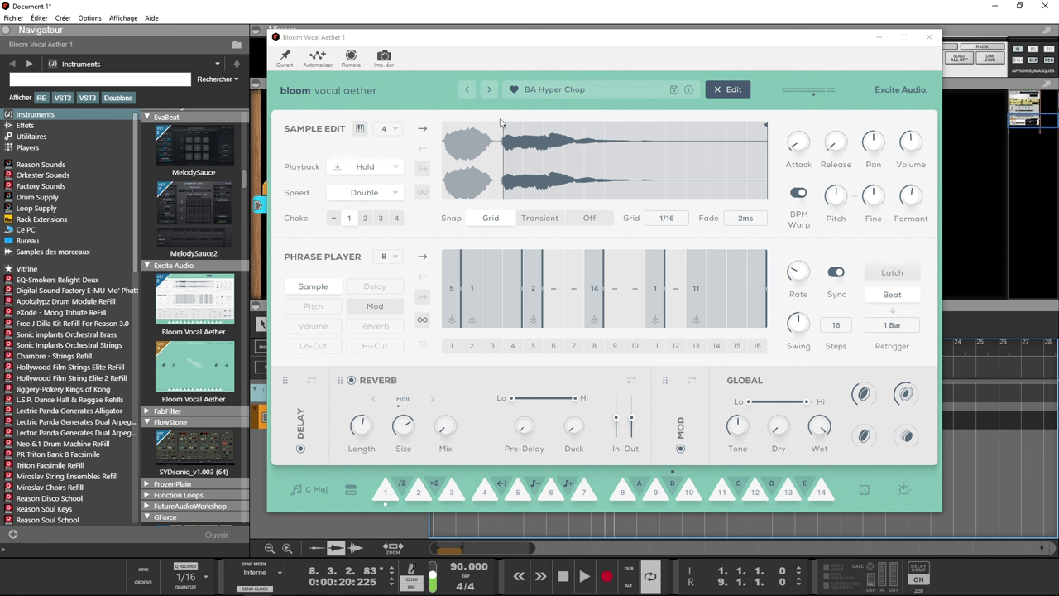
pyautogui.moveTo(505, 129)
pyautogui.mouseDown()
pyautogui.moveTo(423, 130)
pyautogui.moveTo(505, 128)
pyautogui.mouseUp()
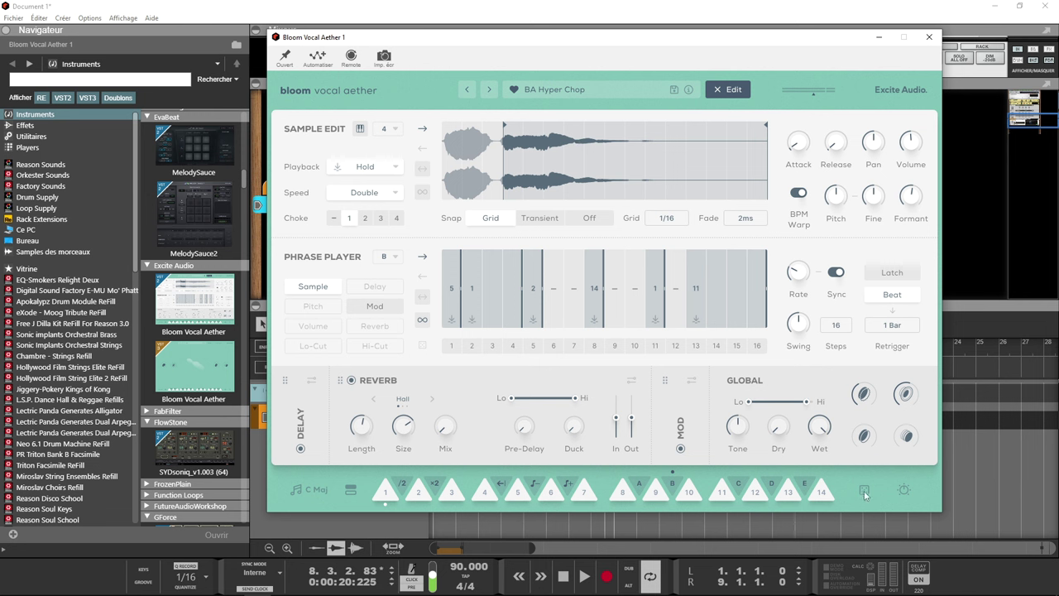
pyautogui.click(732, 91)
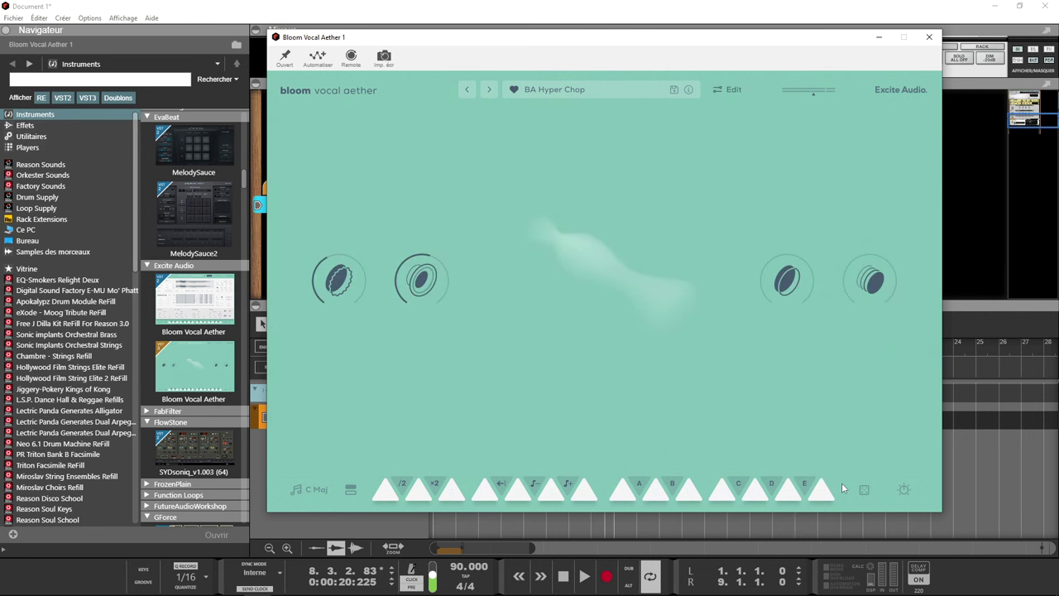
pyautogui.click(904, 489)
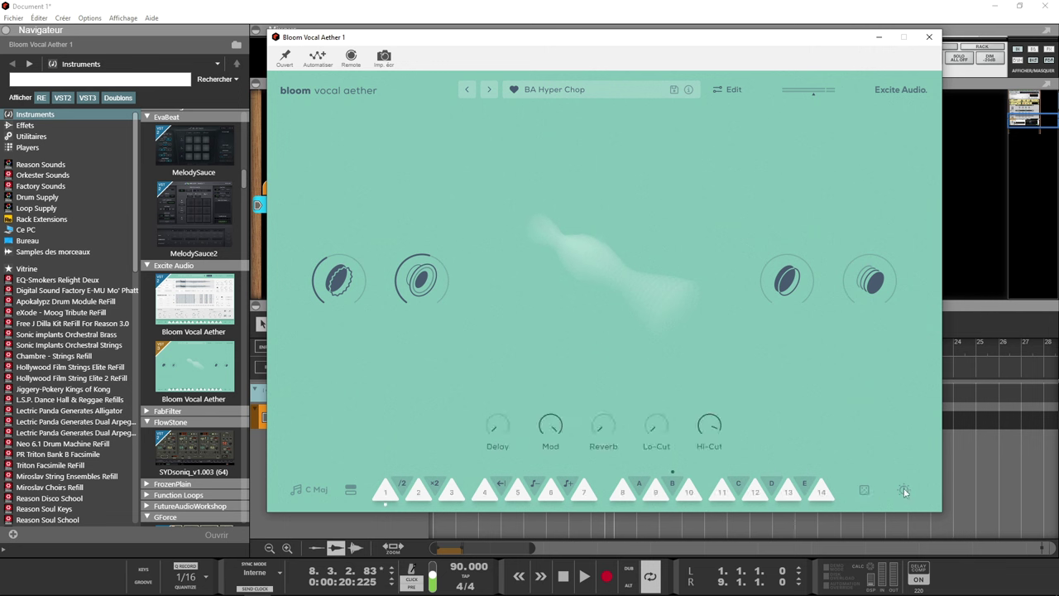
pyautogui.moveTo(622, 431)
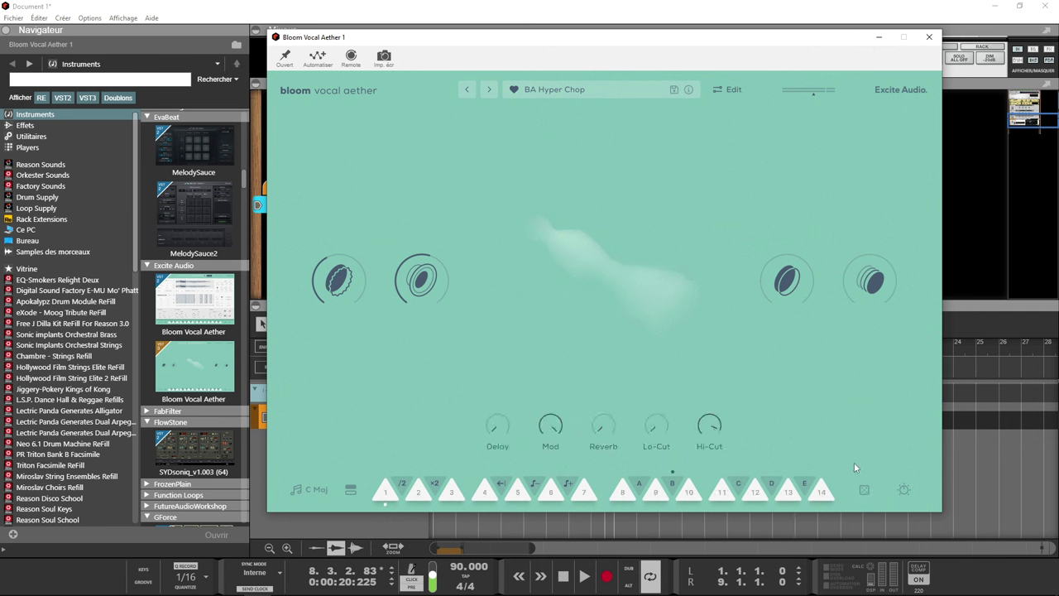
# - Randomize the samples, then assign sample 4 of Bank 7 to key 3 in the sample banks and audition that key
pyautogui.click(865, 490)
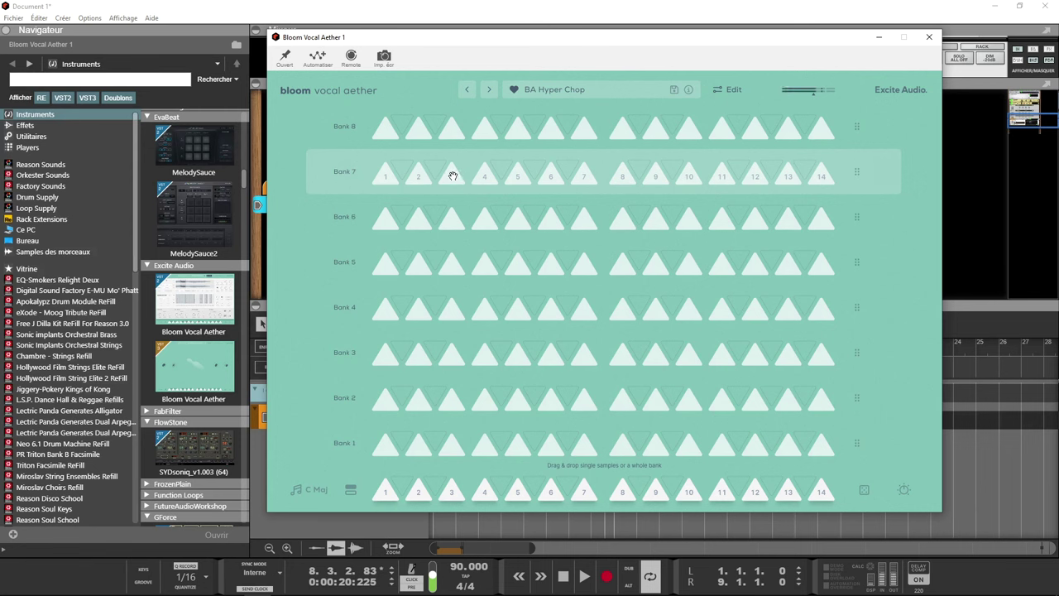
pyautogui.moveTo(485, 179); pyautogui.dragTo(451, 501)
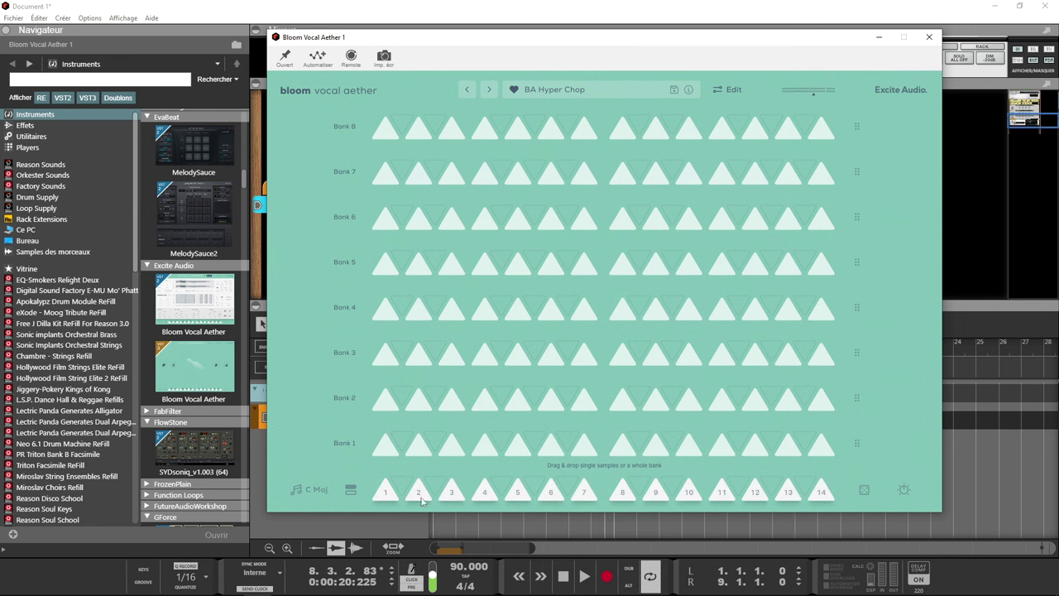
pyautogui.click(447, 493)
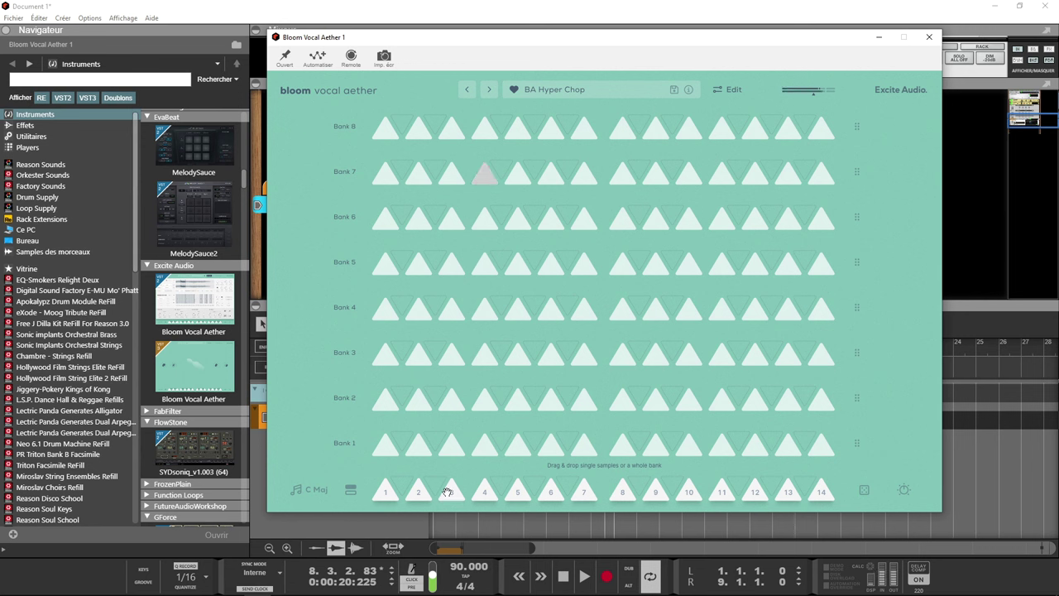
pyautogui.click(447, 494)
# - Audition keys 4 and 5, and assign sample 6 of Bank 3 to key 5
pyautogui.click(486, 494)
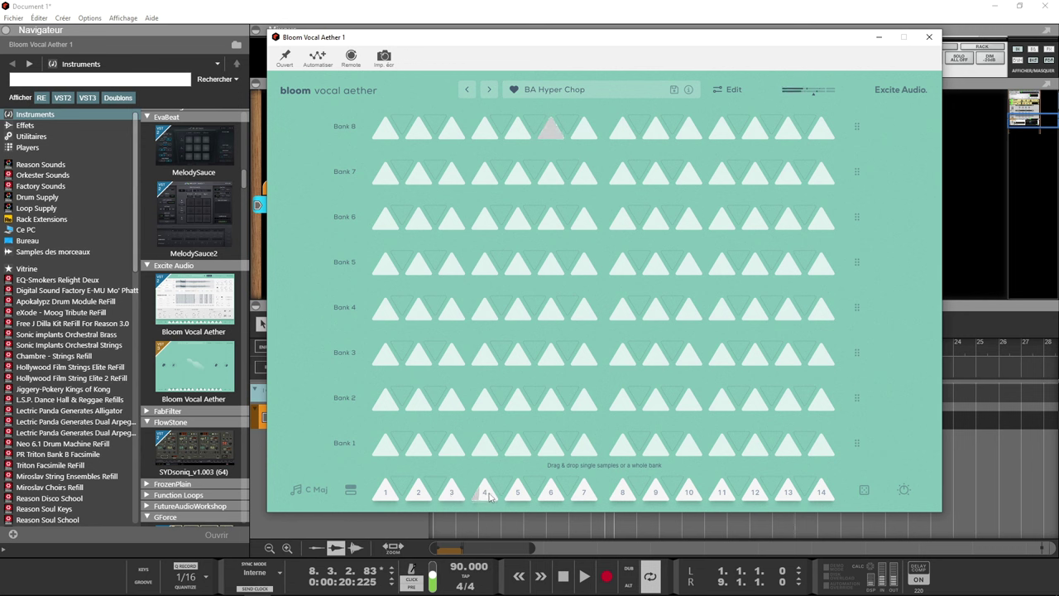
pyautogui.click(519, 494)
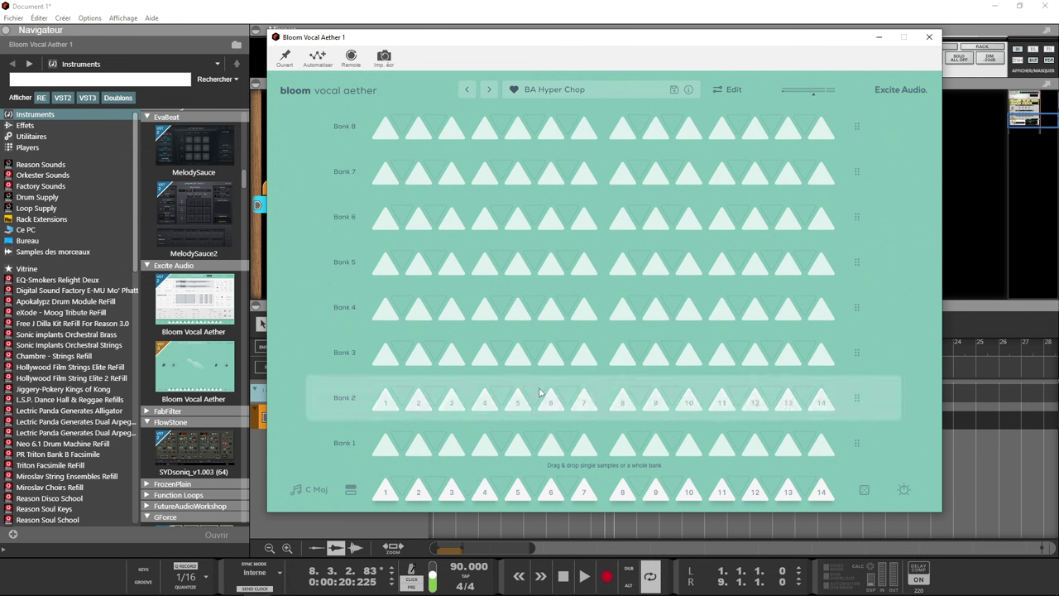
pyautogui.click(546, 355)
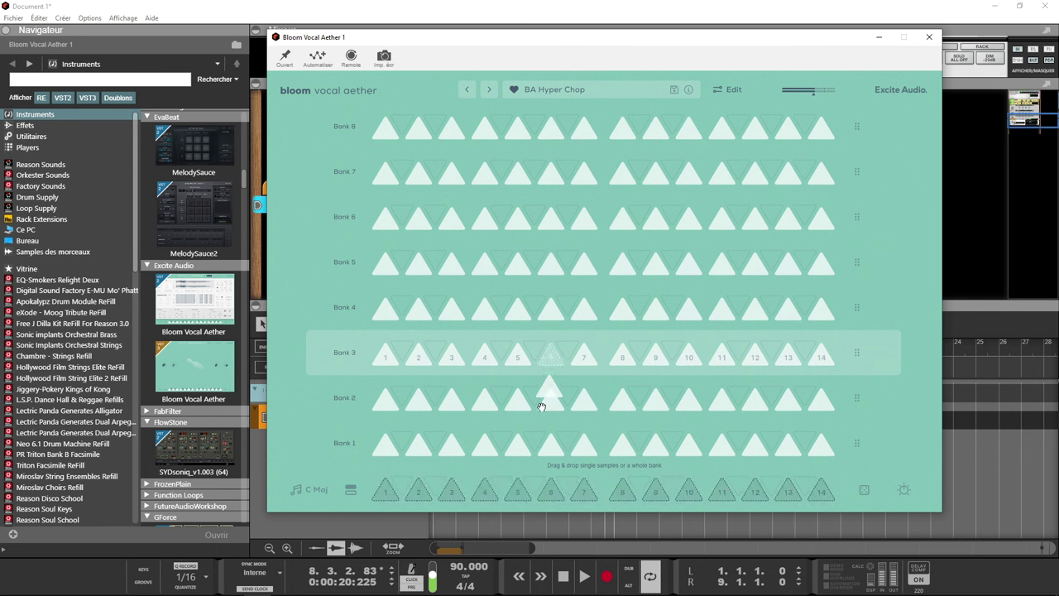
pyautogui.click(517, 493)
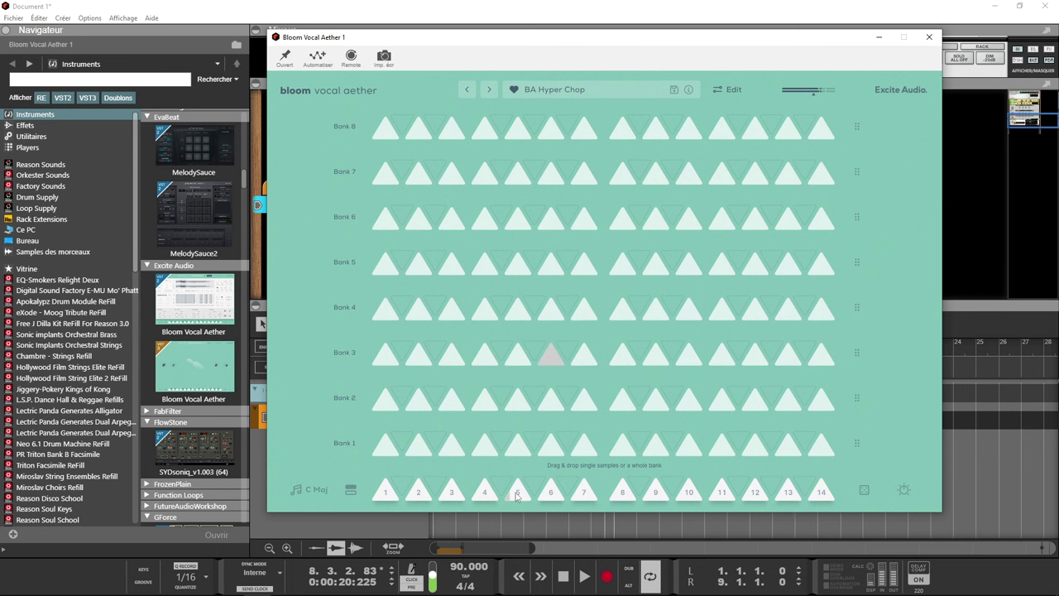
# - Change the instrument's key to F# Min and close the key selector
pyautogui.click(310, 489)
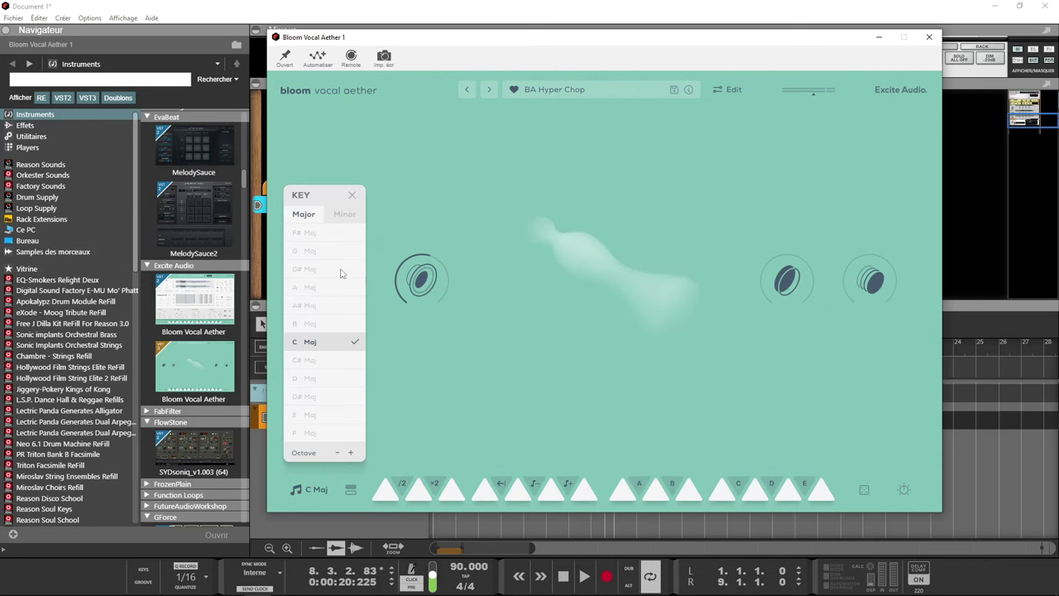
pyautogui.click(345, 214)
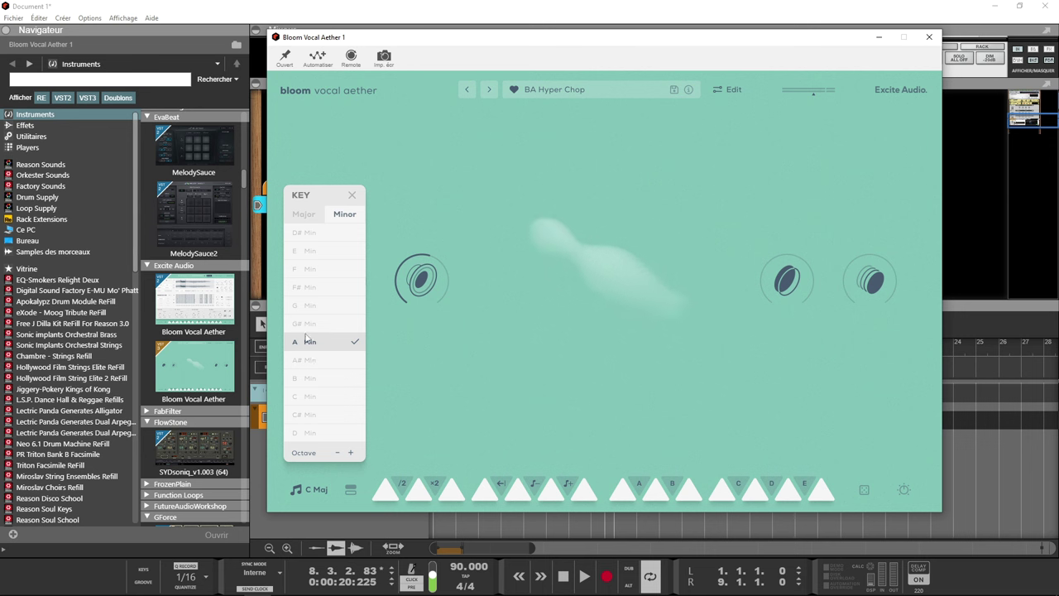
pyautogui.click(307, 292)
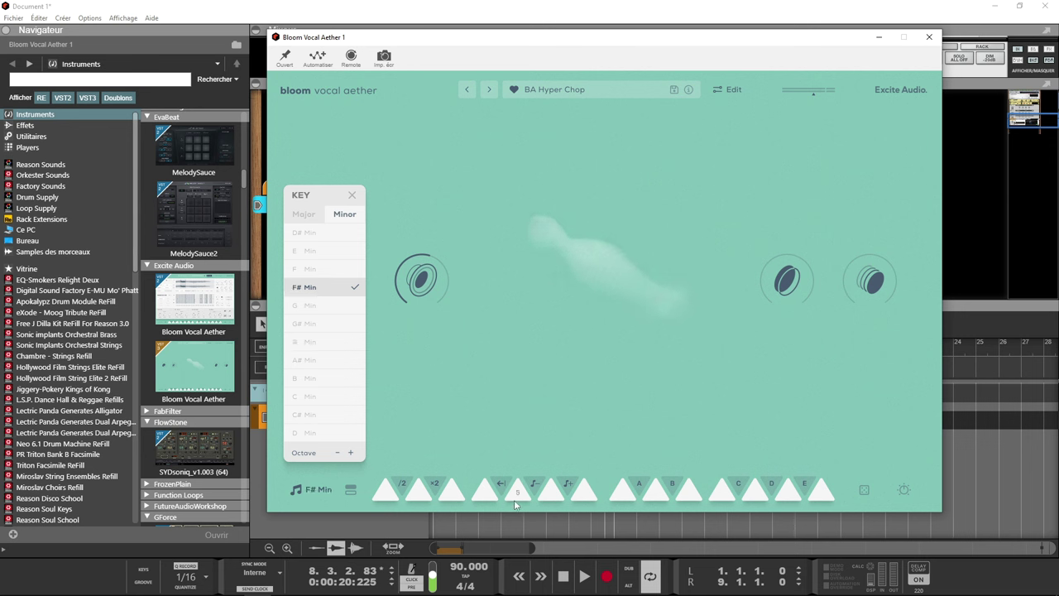
pyautogui.click(352, 193)
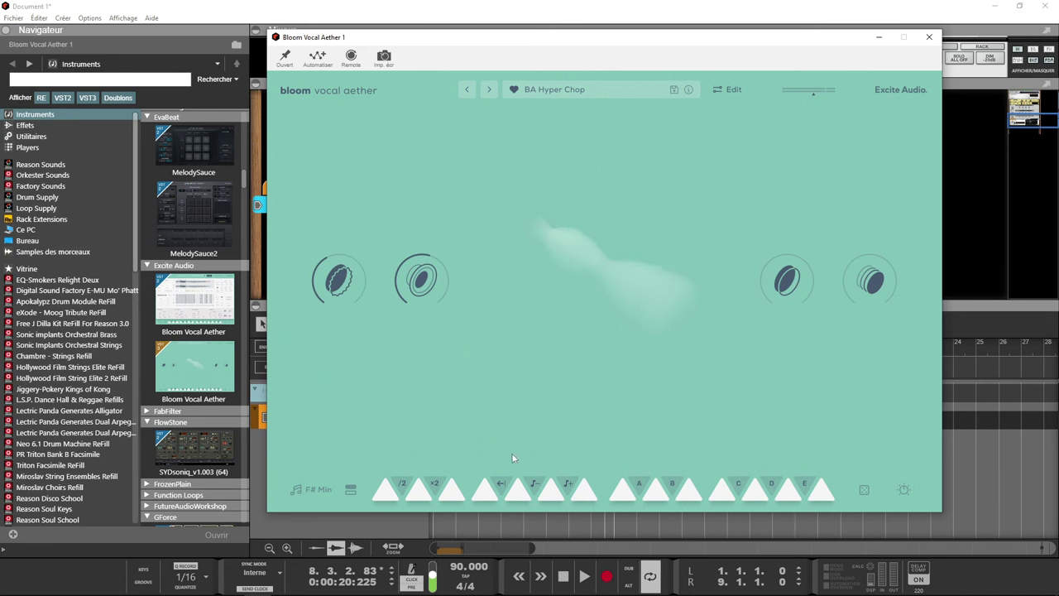
# - Audition several sample keys, including keys 4 and 5, in the new key
pyautogui.click(487, 497)
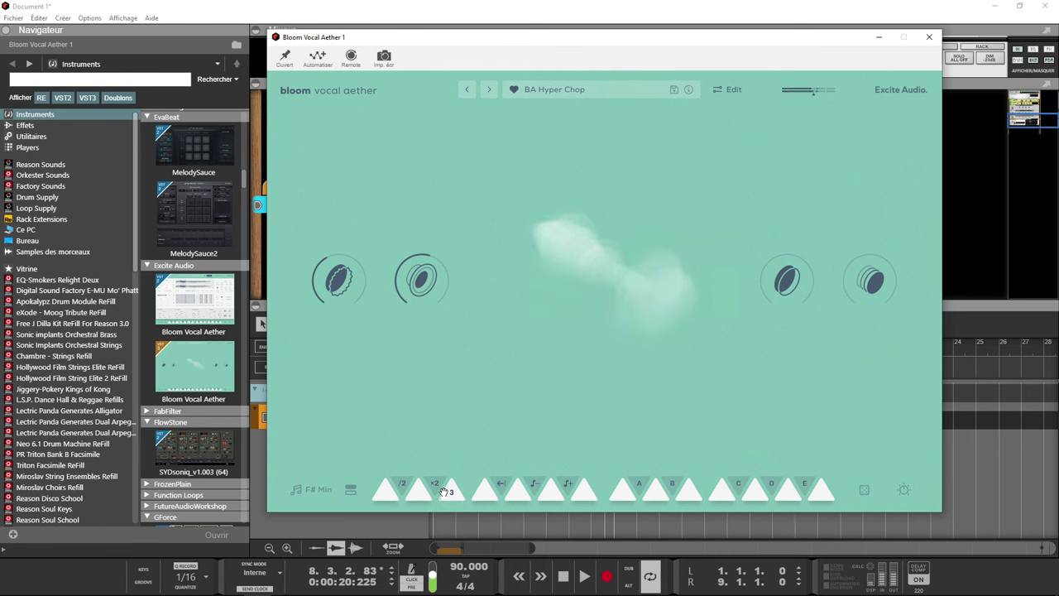
pyautogui.click(405, 487)
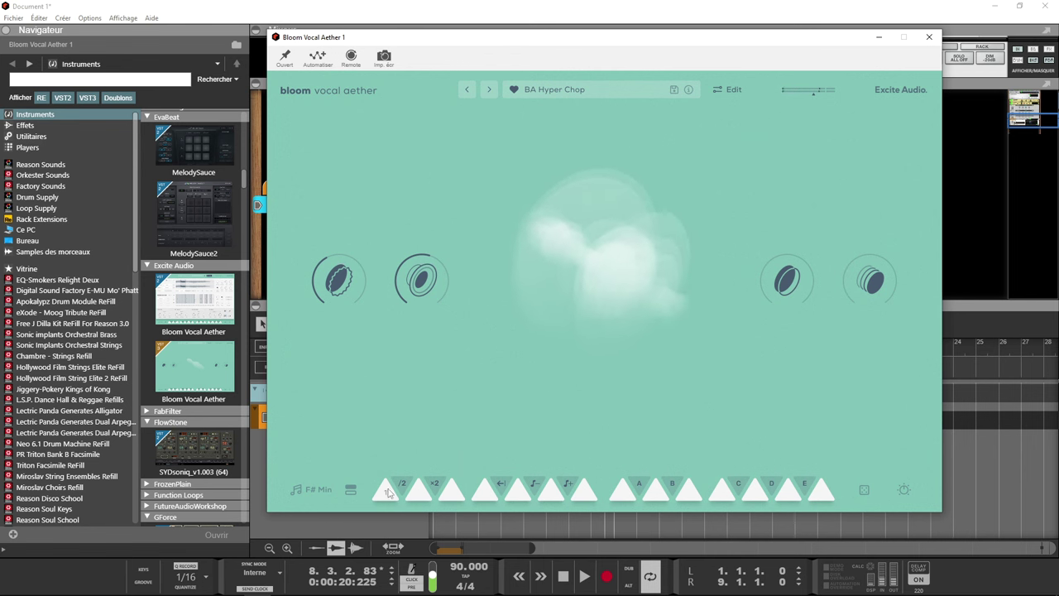
pyautogui.click(520, 493)
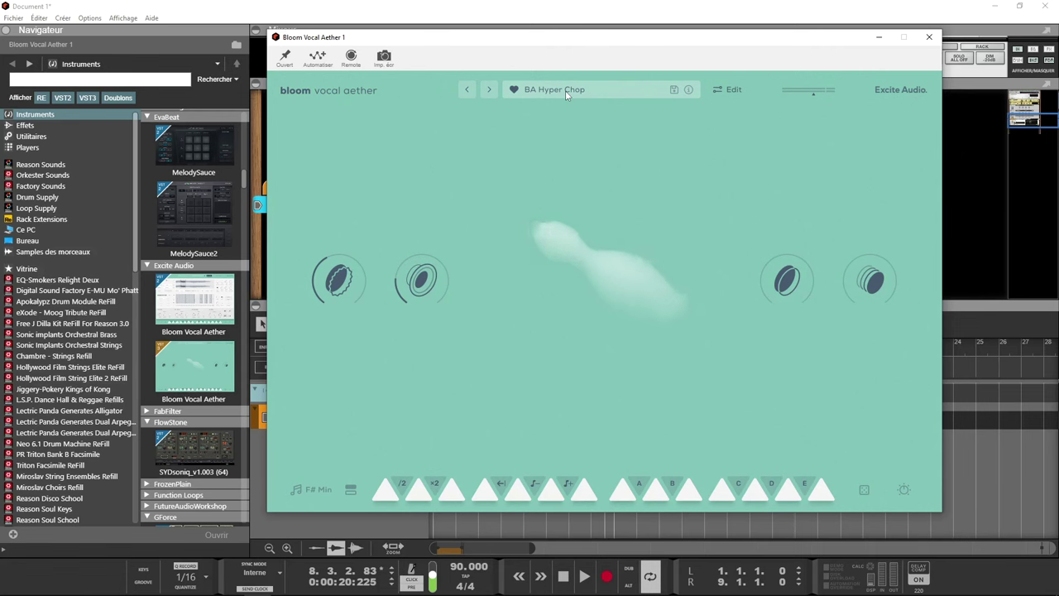
# - Open the edit view of BA Hyper Chop and examine the Delay and Mod lanes of its phrase player
pyautogui.click(723, 89)
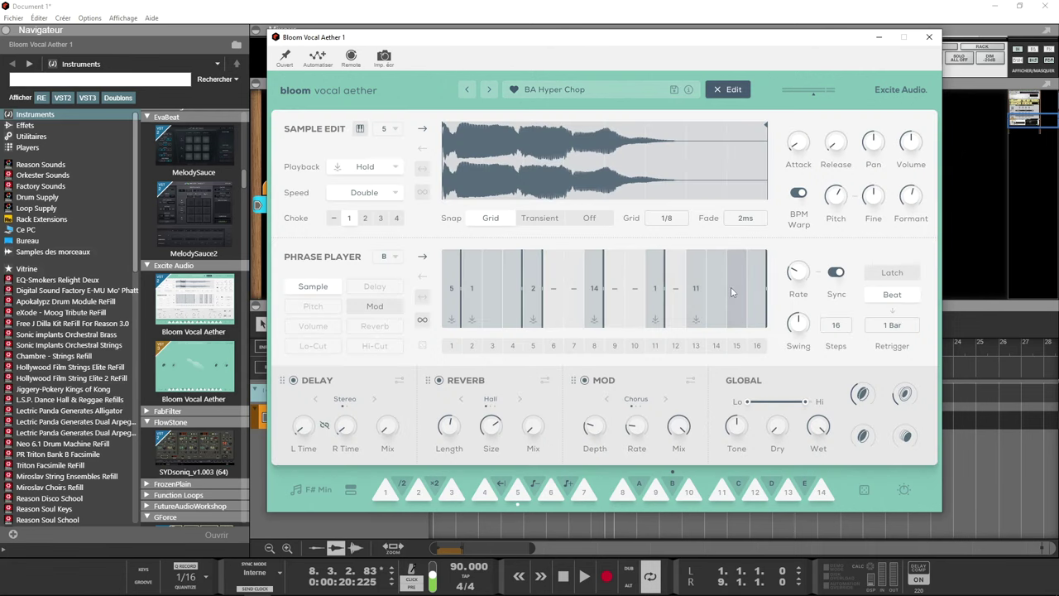
pyautogui.click(384, 289)
pyautogui.click(377, 306)
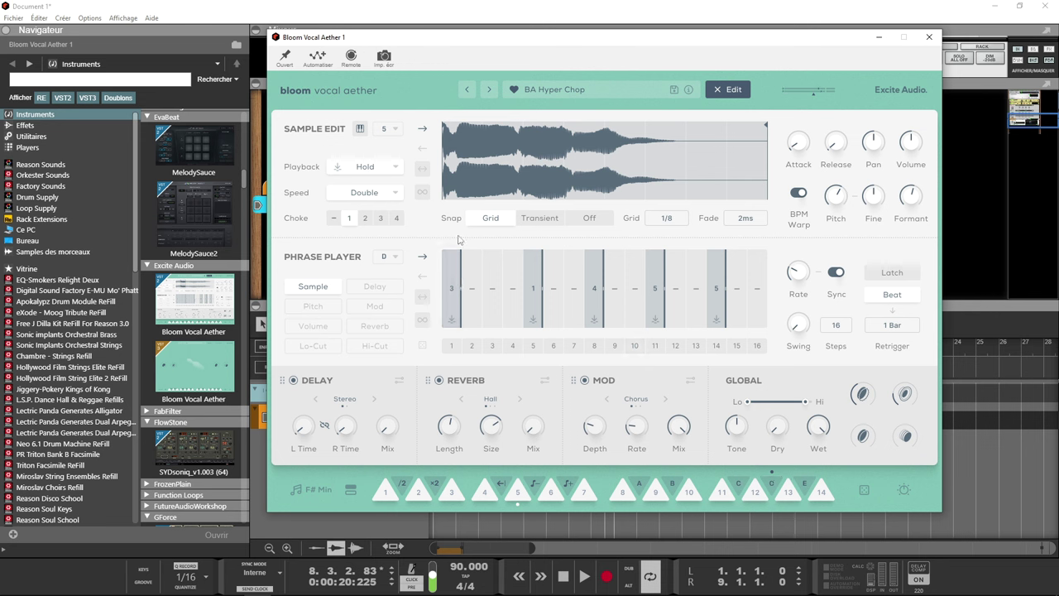
# - Browse past BA Lyrics 1 and BA Lyrics 2, and load the preset abc voice1 from the saved presets
pyautogui.click(490, 90)
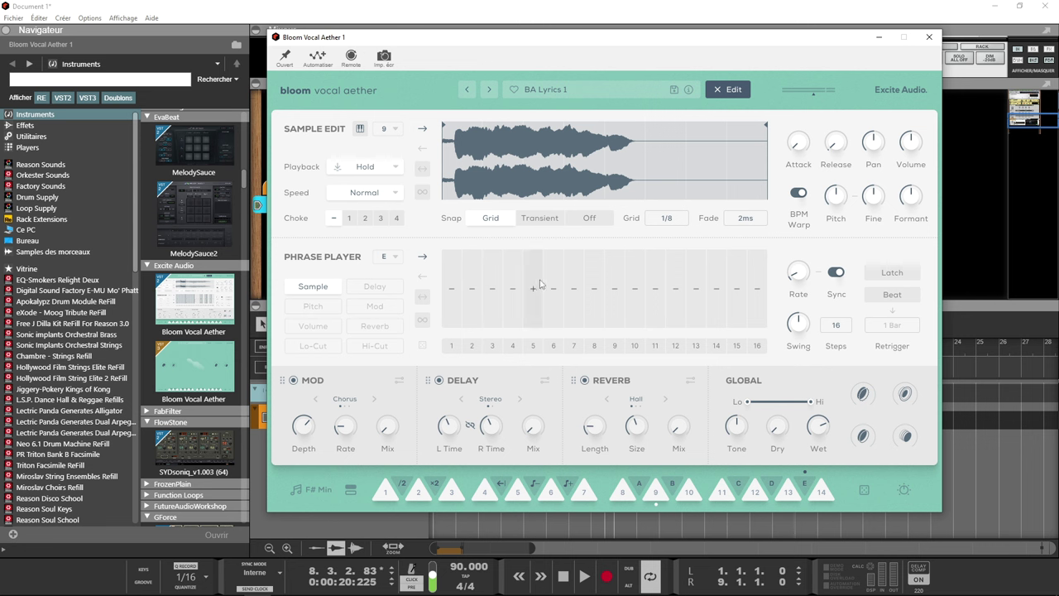
pyautogui.click(490, 89)
pyautogui.click(537, 92)
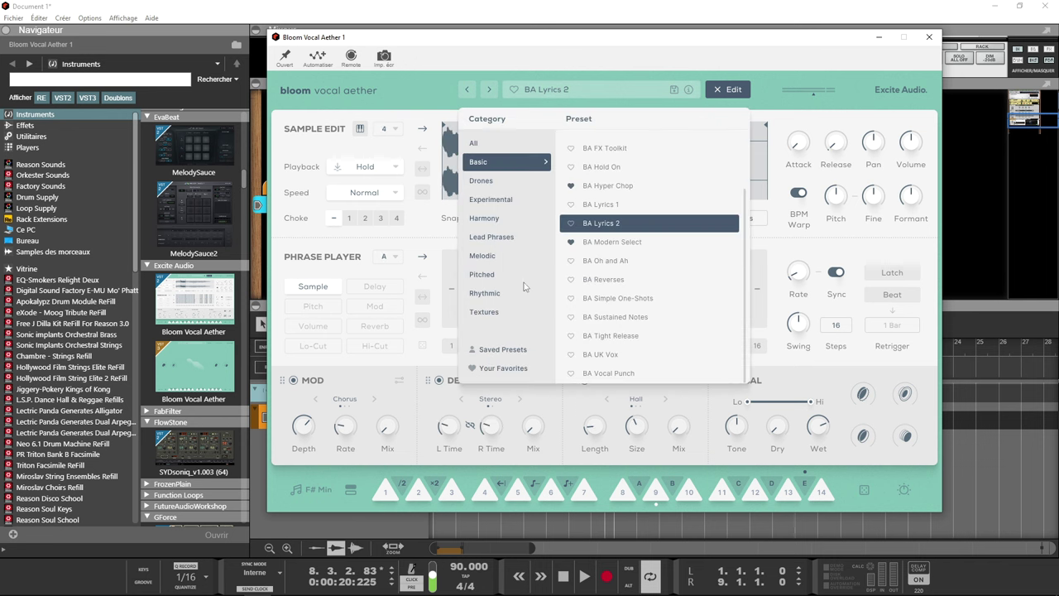
pyautogui.click(502, 349)
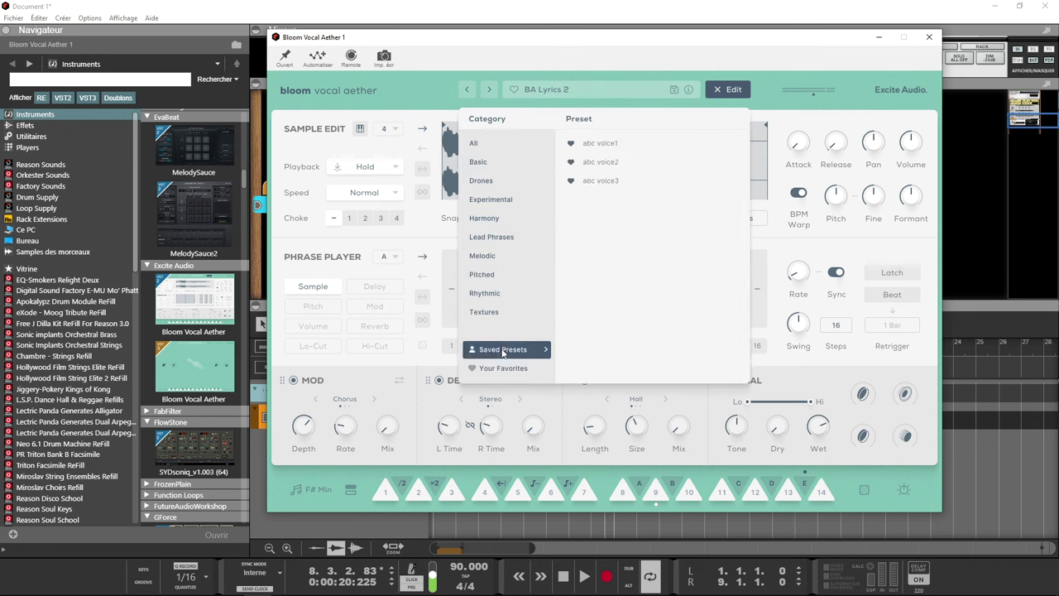
pyautogui.click(595, 144)
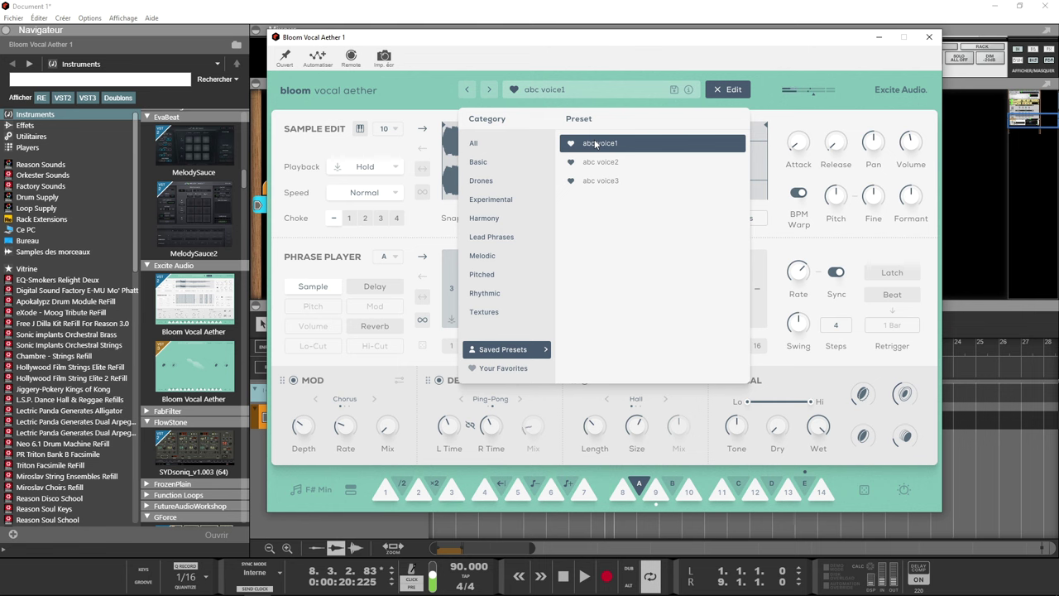
pyautogui.click(596, 144)
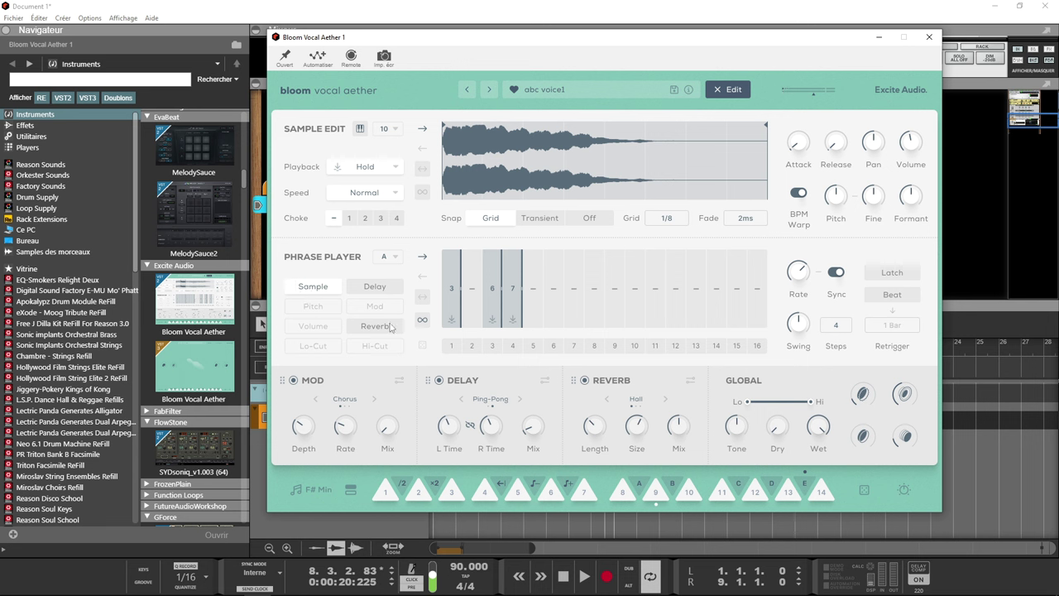
# - Examine the Delay and Reverb lanes of phrase A in abc voice1 and start the song playback
pyautogui.click(381, 288)
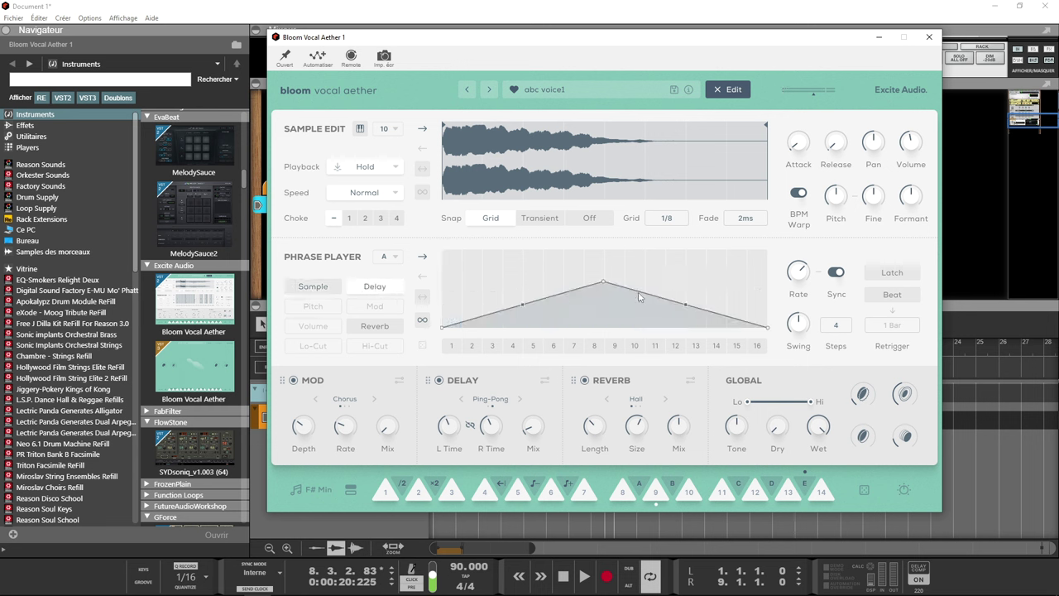
pyautogui.click(373, 326)
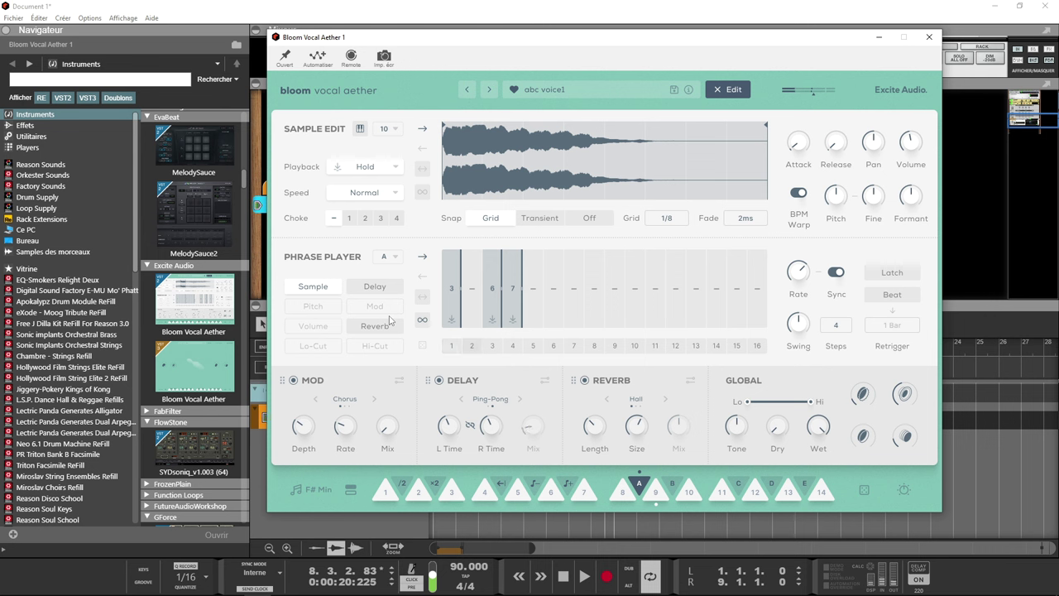
pyautogui.click(389, 323)
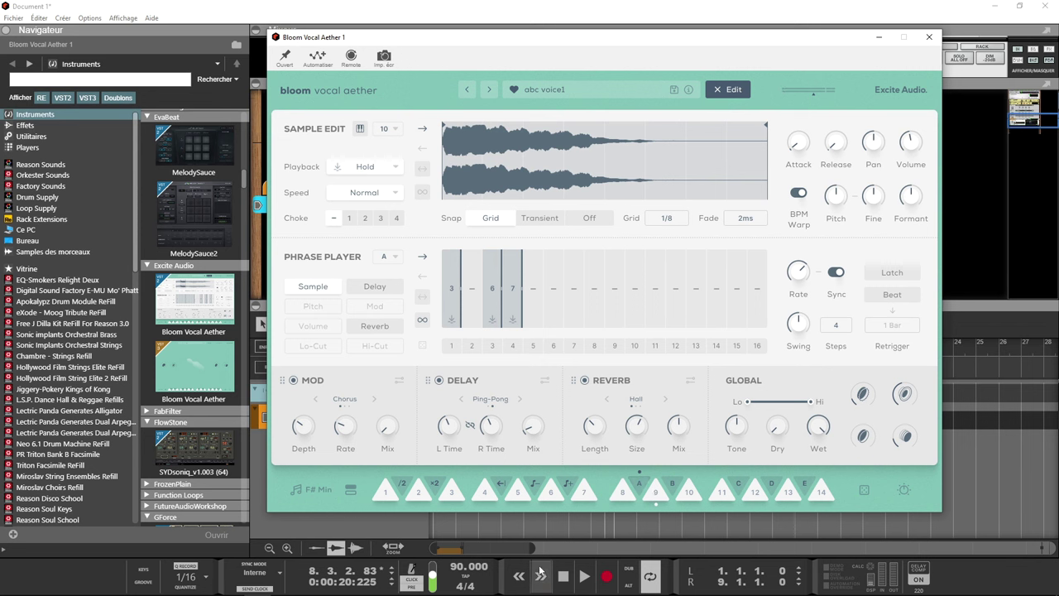
pyautogui.click(583, 577)
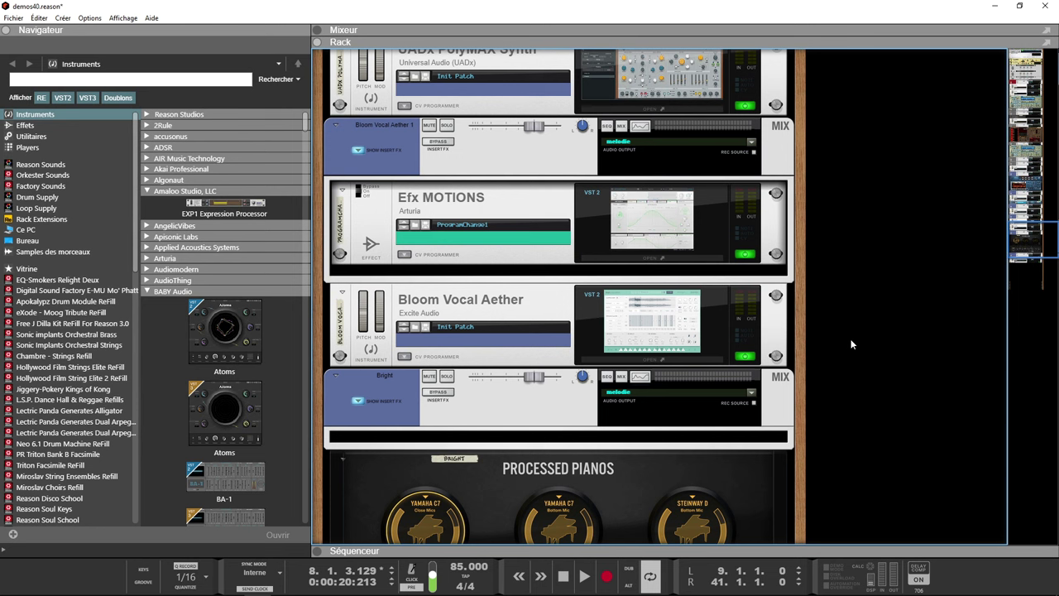
# - In the demos40 song, open Bloom Vocal Aether from the rack, inspect its edit view and close it
pyautogui.doubleClick(624, 331)
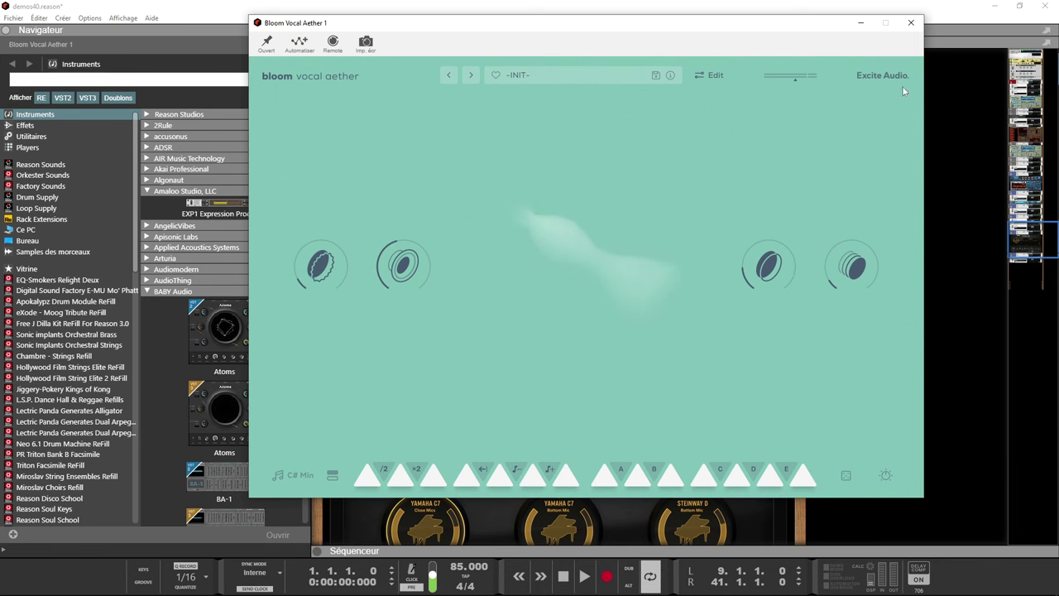
pyautogui.click(911, 23)
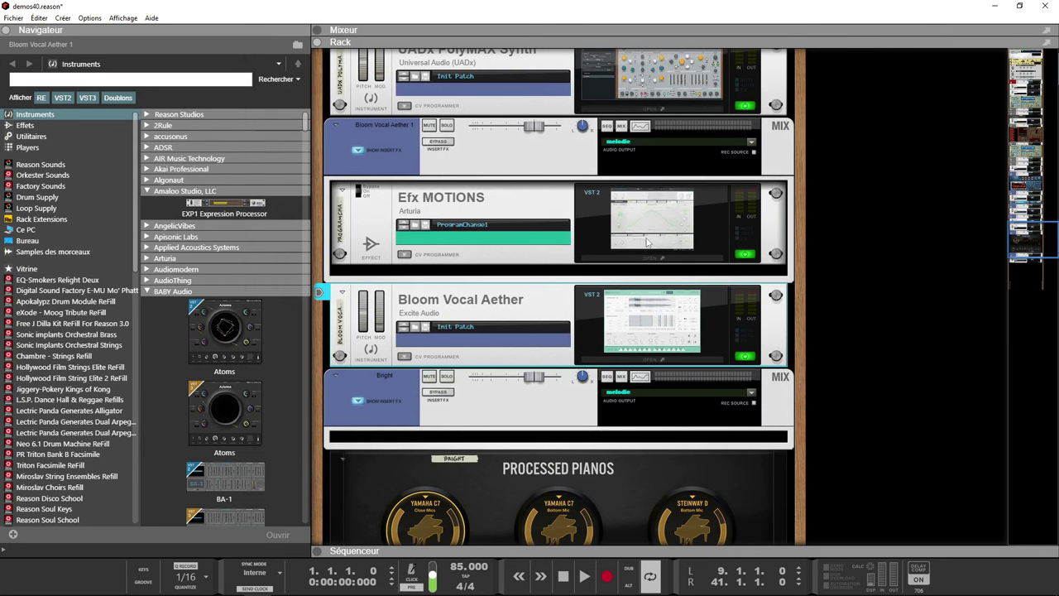
pyautogui.click(656, 336)
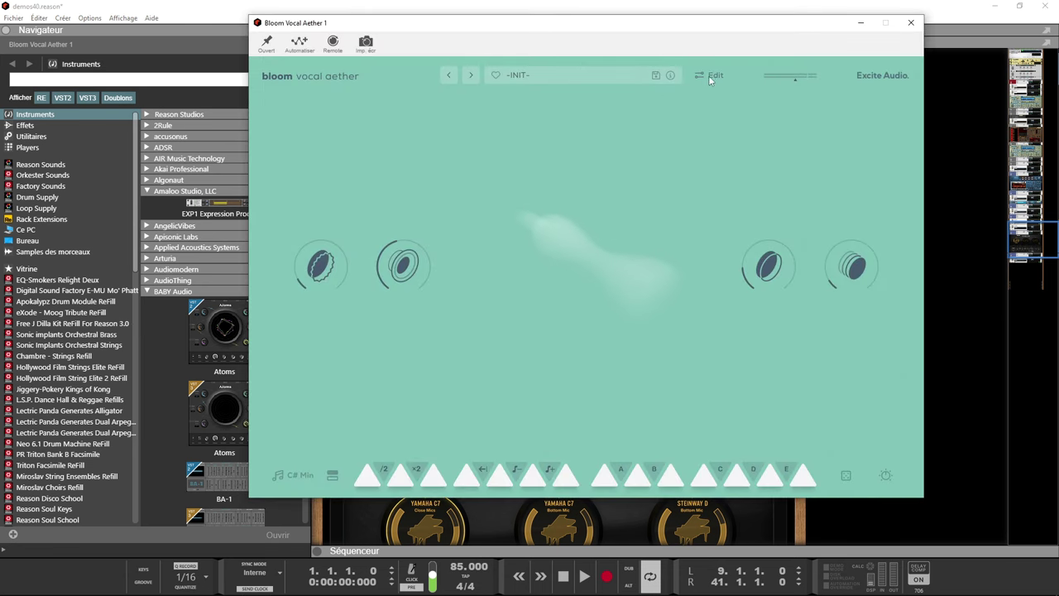
pyautogui.click(710, 76)
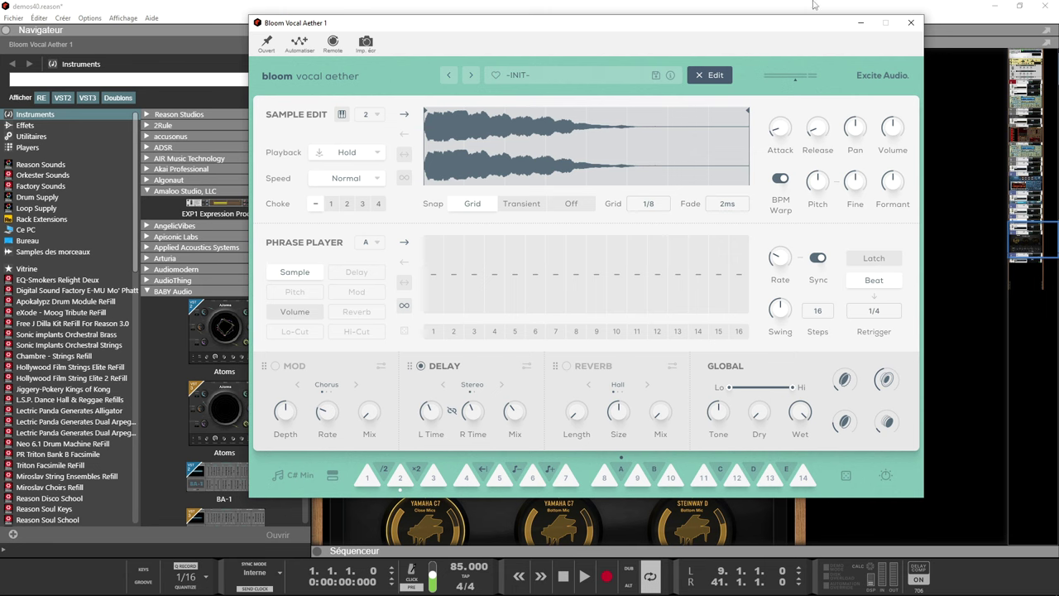
pyautogui.click(911, 23)
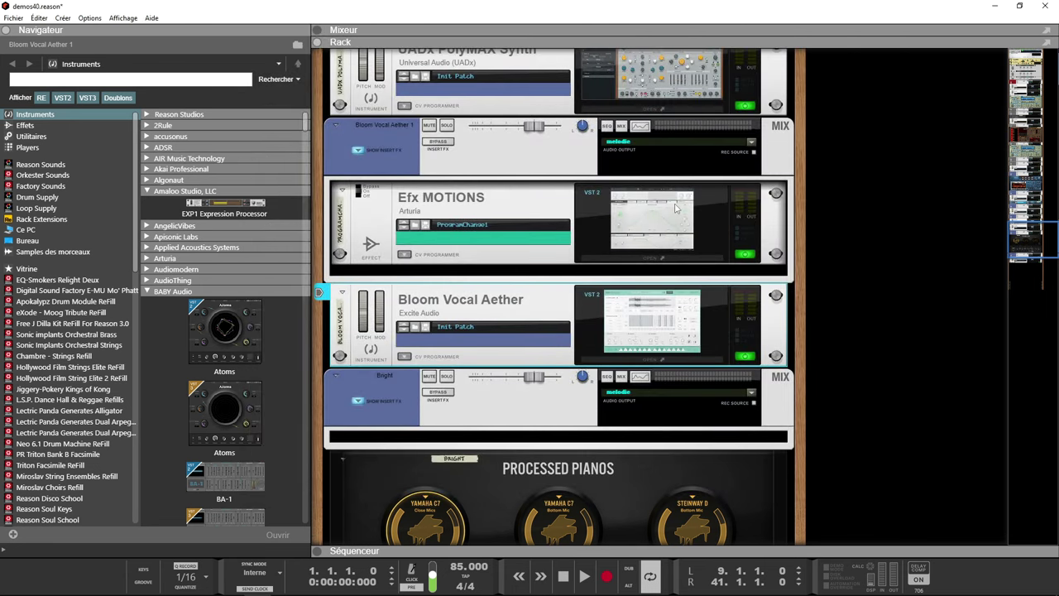
# - Remove the 1/4 roll from step 16 of the Efx MOTIONS beat repeat, play the song and close the effect
pyautogui.click(636, 259)
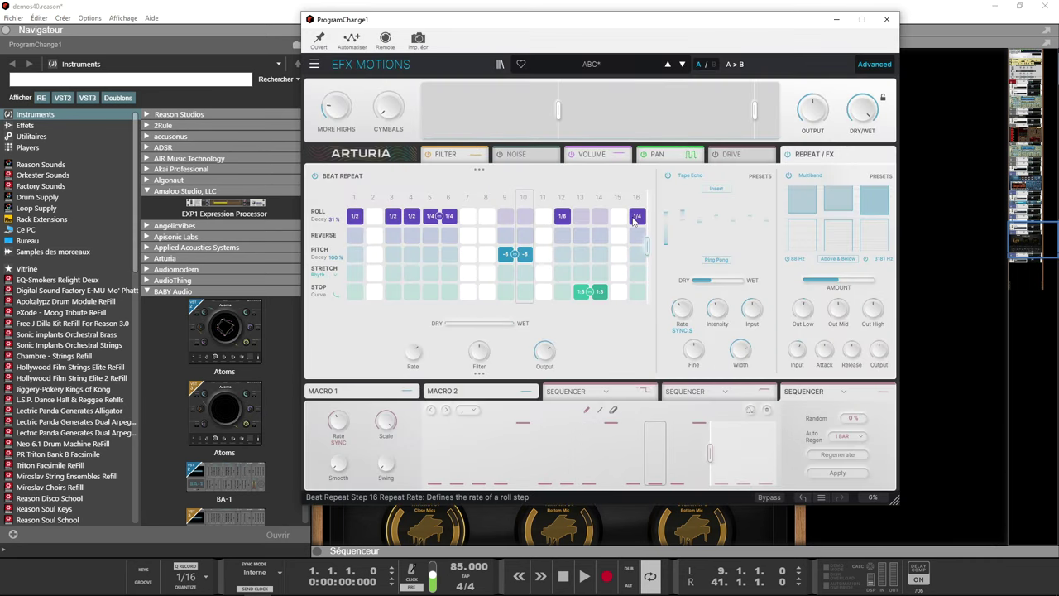
pyautogui.click(636, 217)
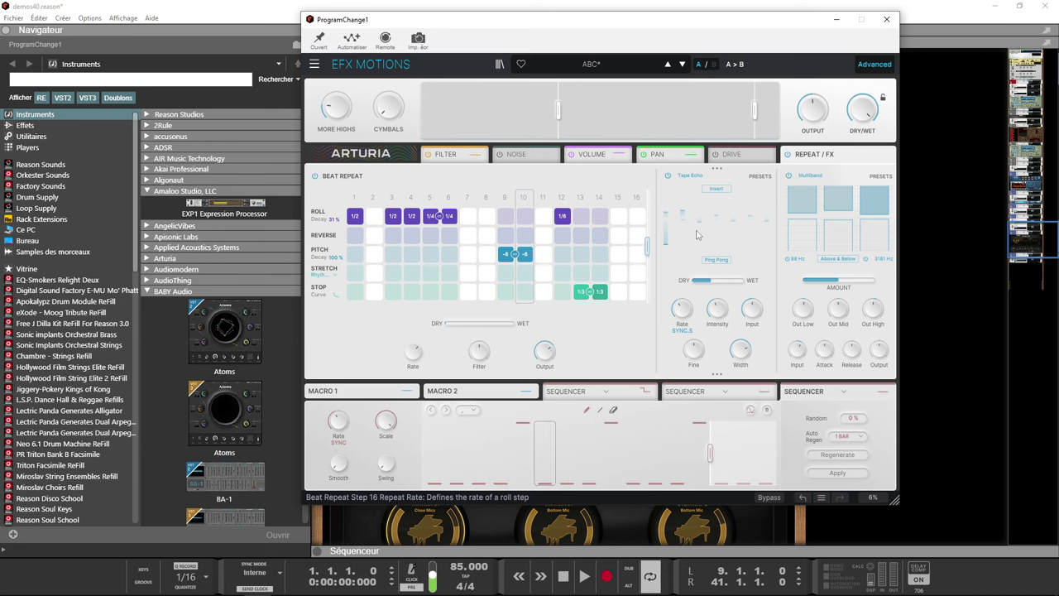
pyautogui.press('space')
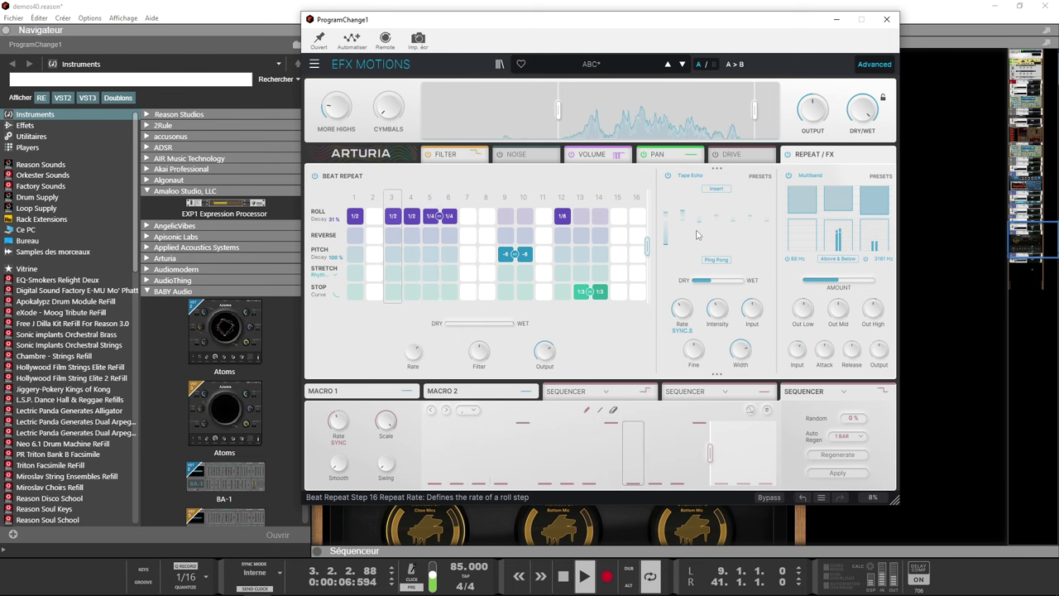
pyautogui.click(886, 19)
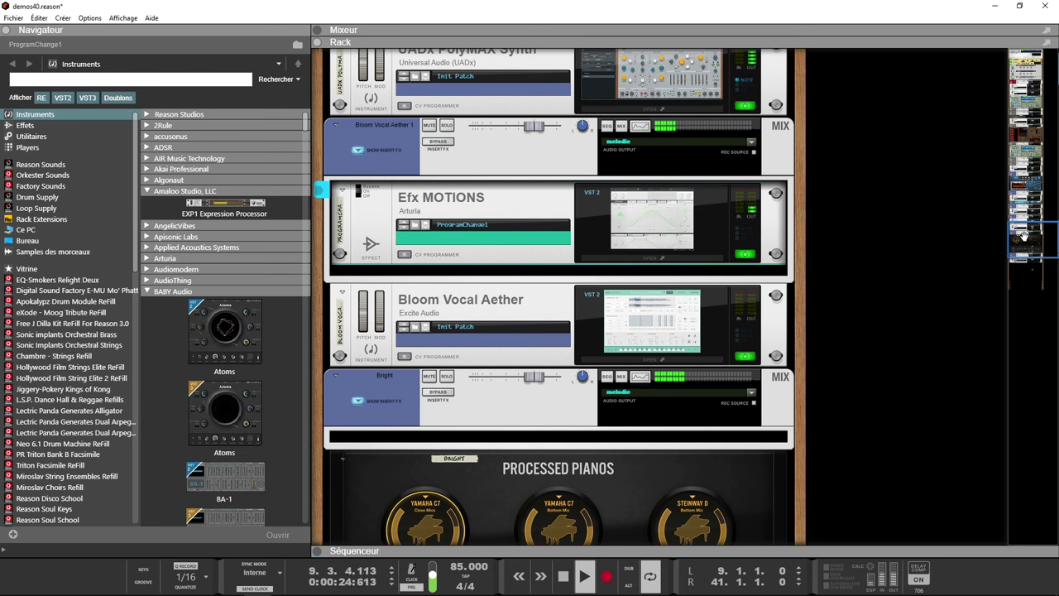
# - Watch Bloom Vocal Aether during playback, close it, and view the master section at the start of the rack
pyautogui.click(687, 315)
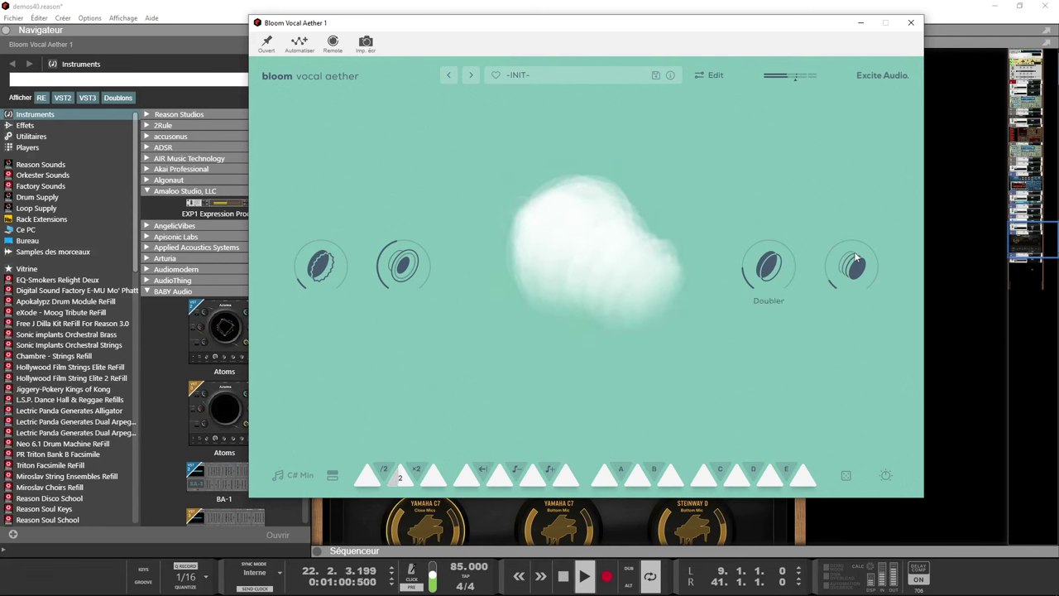
pyautogui.click(911, 22)
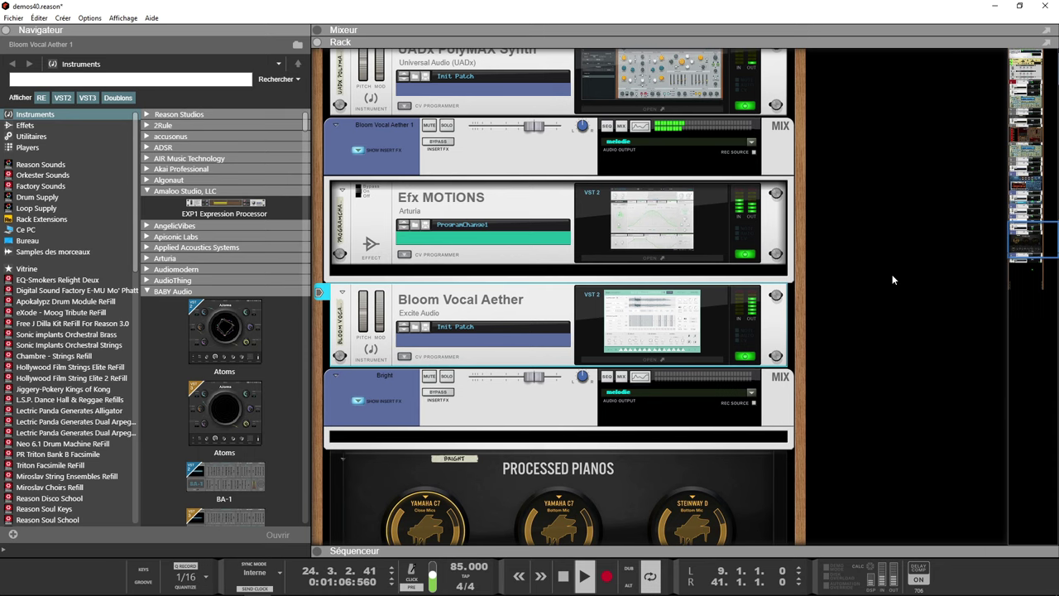
pyautogui.scroll(10, 894, 280)
pyautogui.scroll(10, 894, 280)
pyautogui.scroll(10, 894, 279)
pyautogui.scroll(4, 894, 280)
pyautogui.scroll(6, 894, 280)
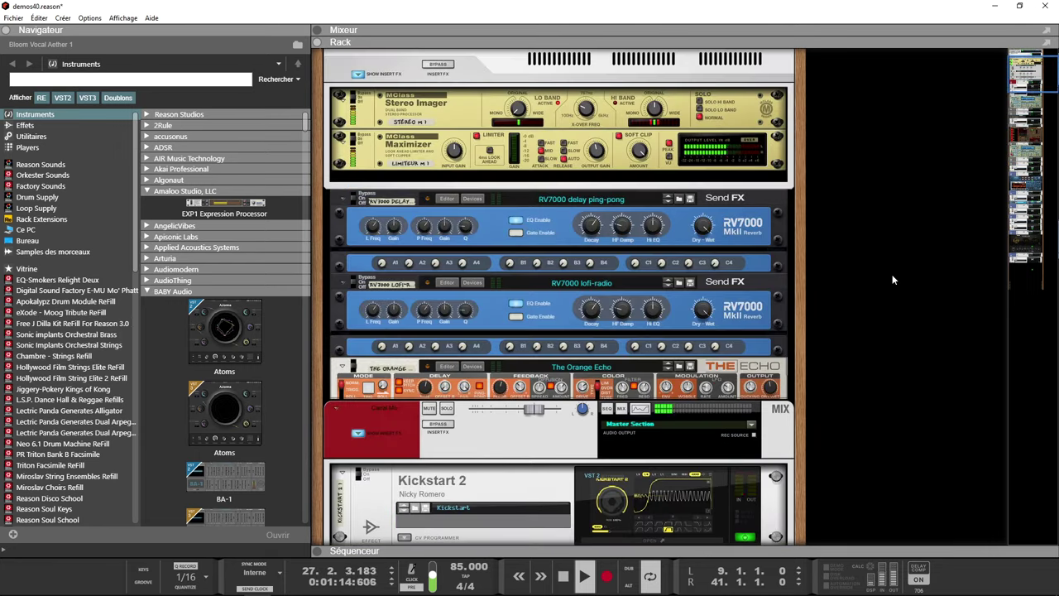
pyautogui.scroll(3, 894, 279)
# - Show the sequencer with the rack collapsed to view the whole arrangement during playback, and stop the song
pyautogui.moveTo(439, 585)
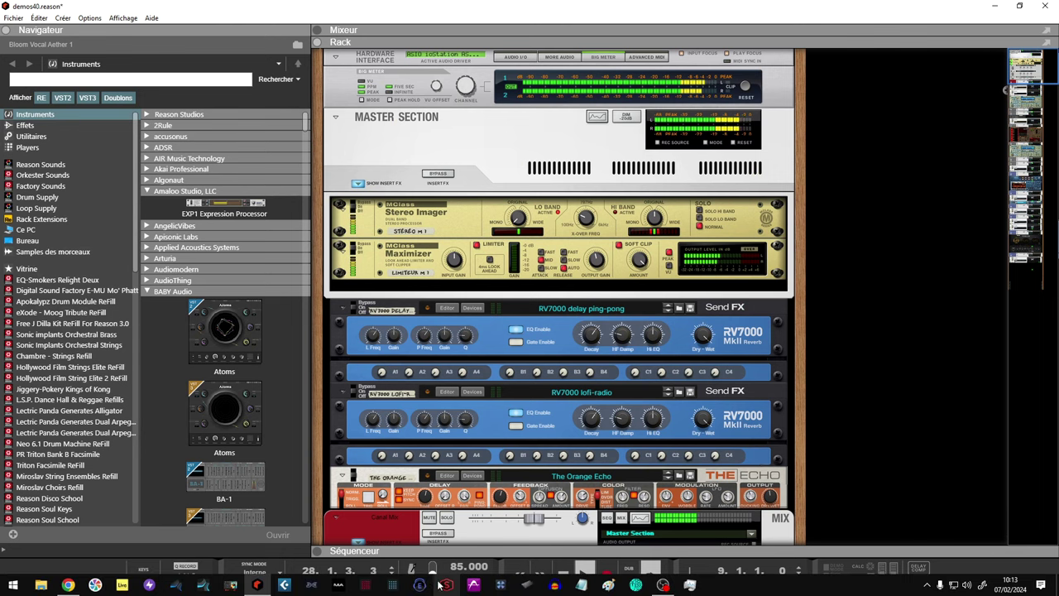
pyautogui.click(319, 551)
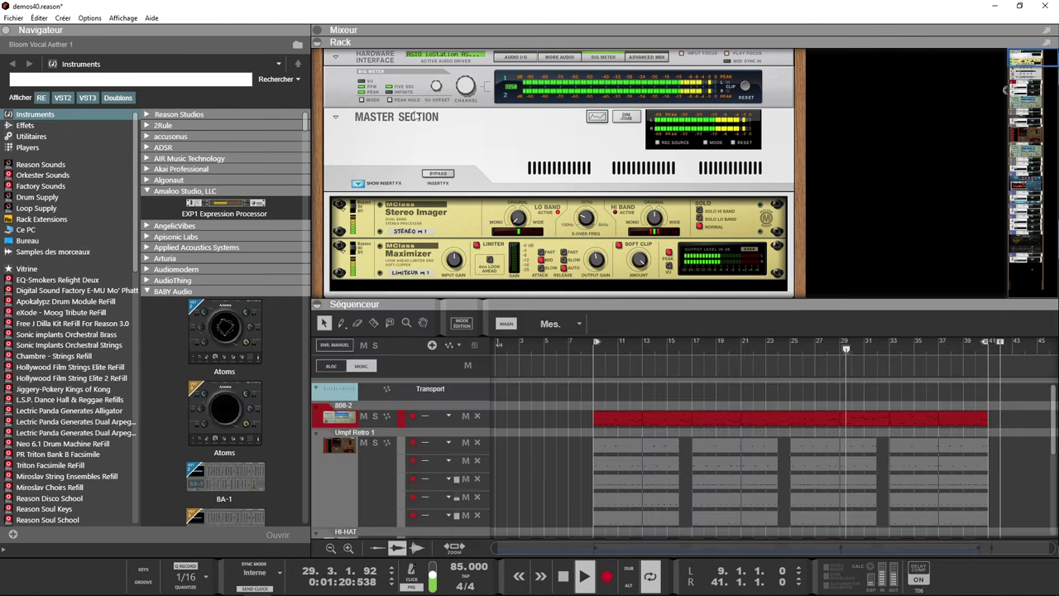
pyautogui.click(317, 43)
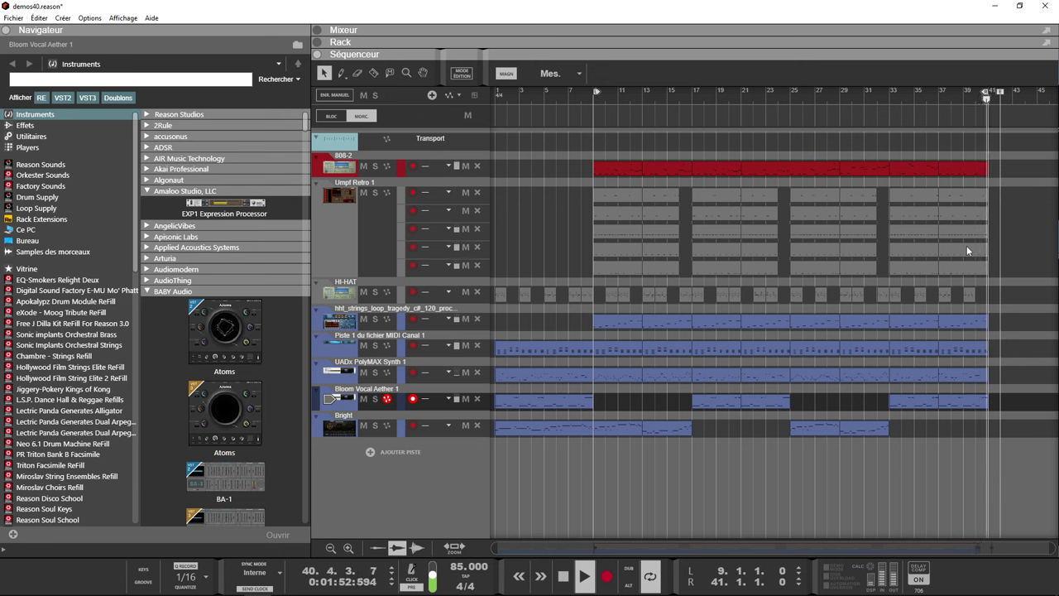
pyautogui.press('space')
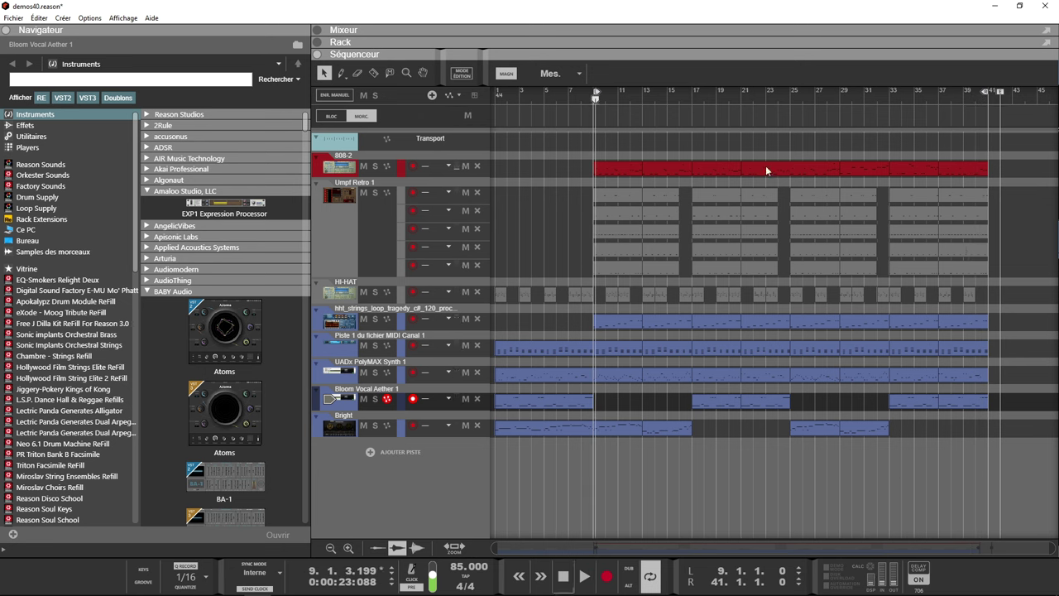
# - Restore the rack, examine the Multiband compressor settings in Efx MOTIONS, and close the effect
pyautogui.click(319, 43)
pyautogui.scroll(-6, 621, 114)
pyautogui.scroll(-10, 621, 113)
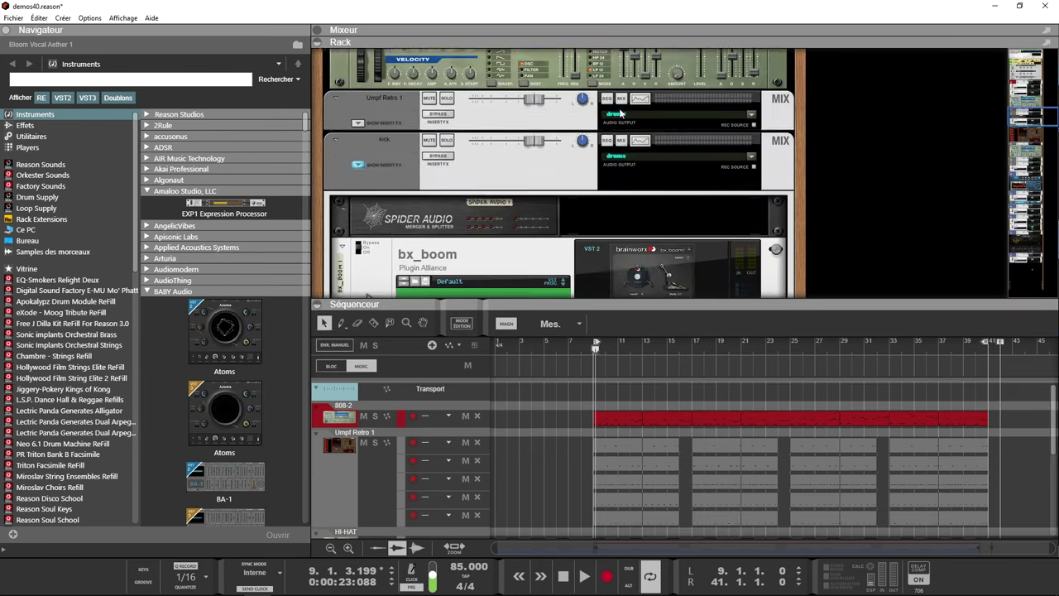
pyautogui.scroll(-10, 621, 113)
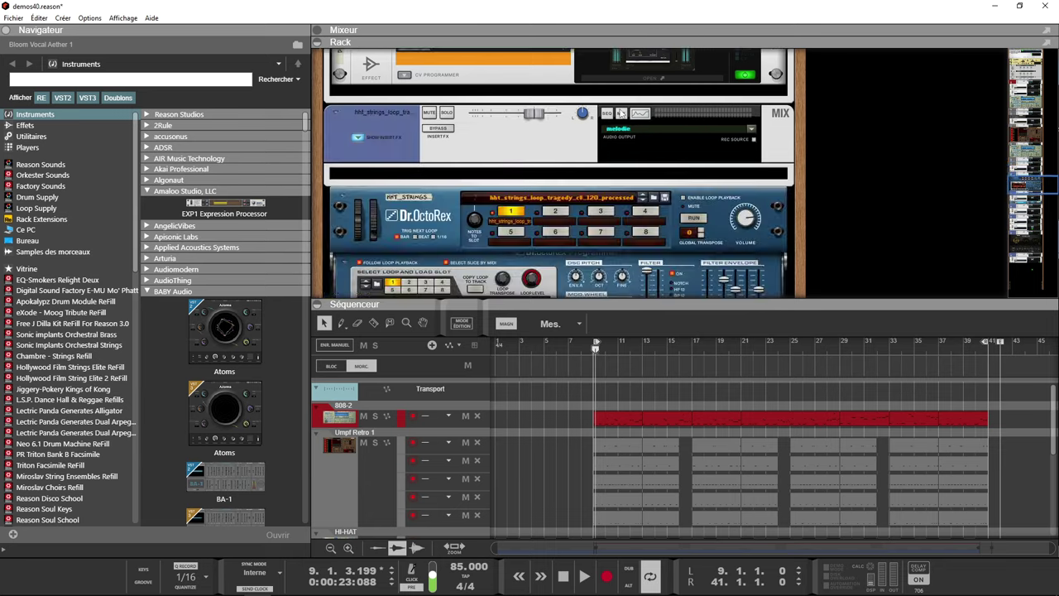
pyautogui.scroll(-8, 620, 113)
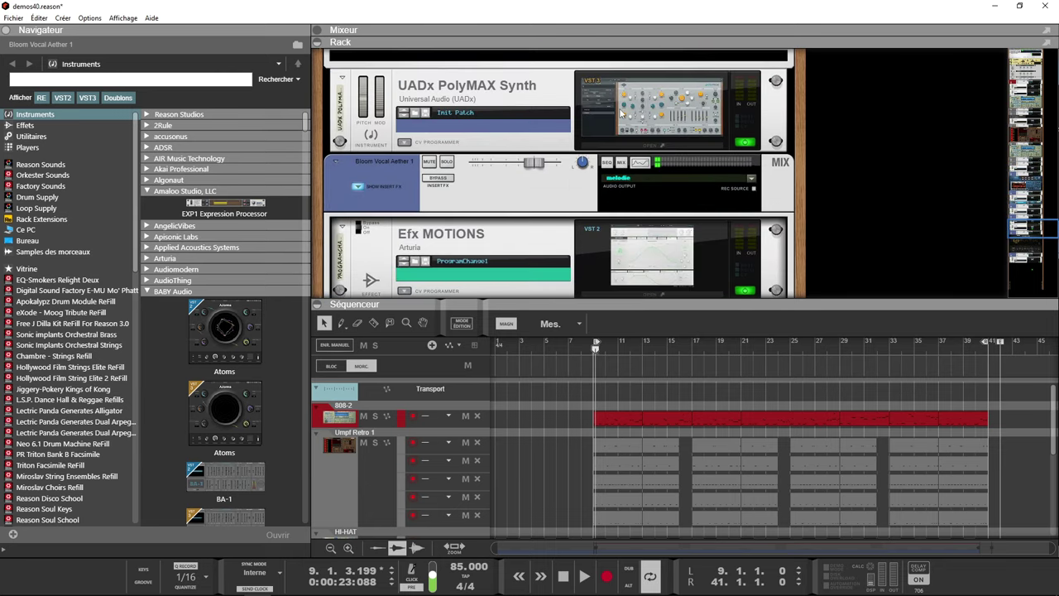
pyautogui.click(639, 115)
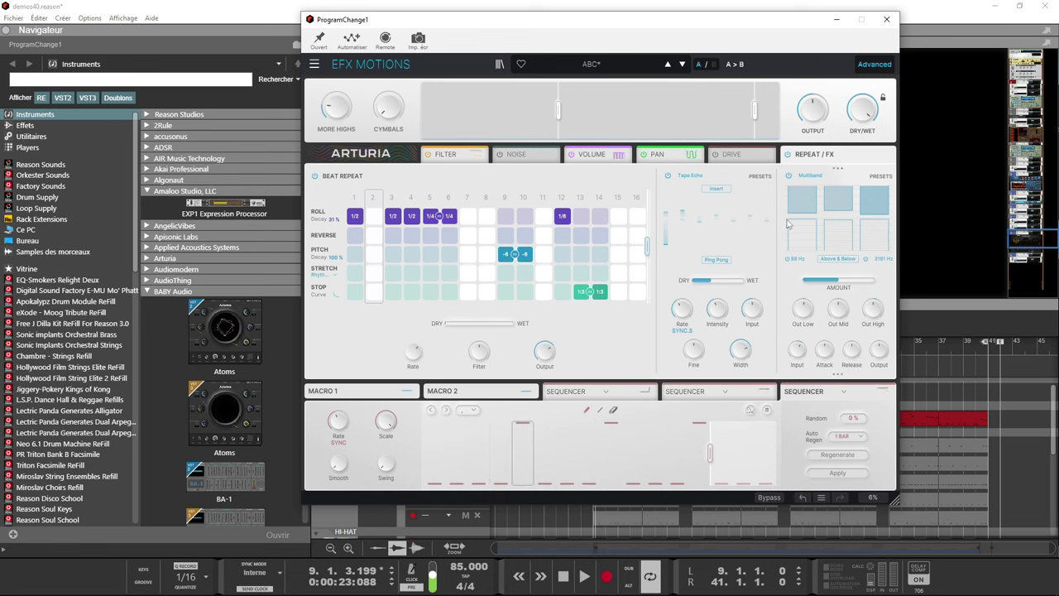
pyautogui.moveTo(791, 212)
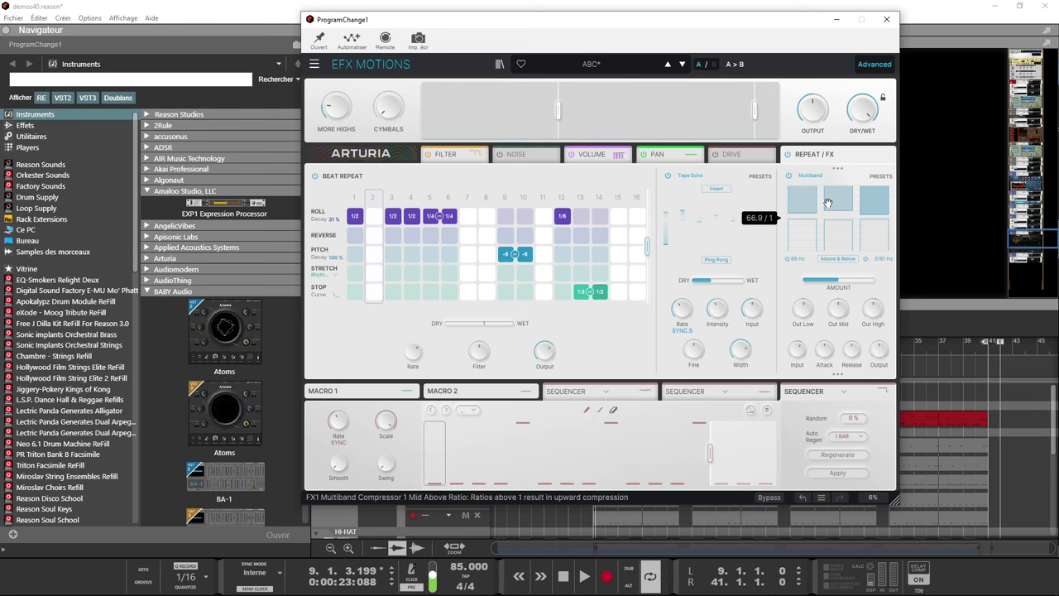
pyautogui.click(886, 20)
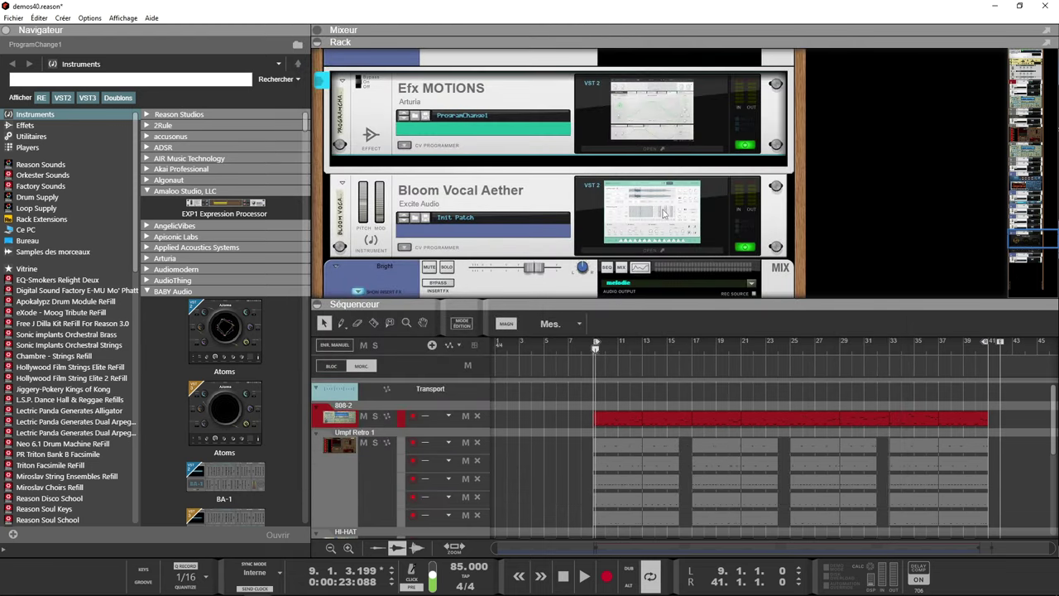
# - Open the Bloom Vocal Aether instrument from the rack
pyautogui.click(663, 212)
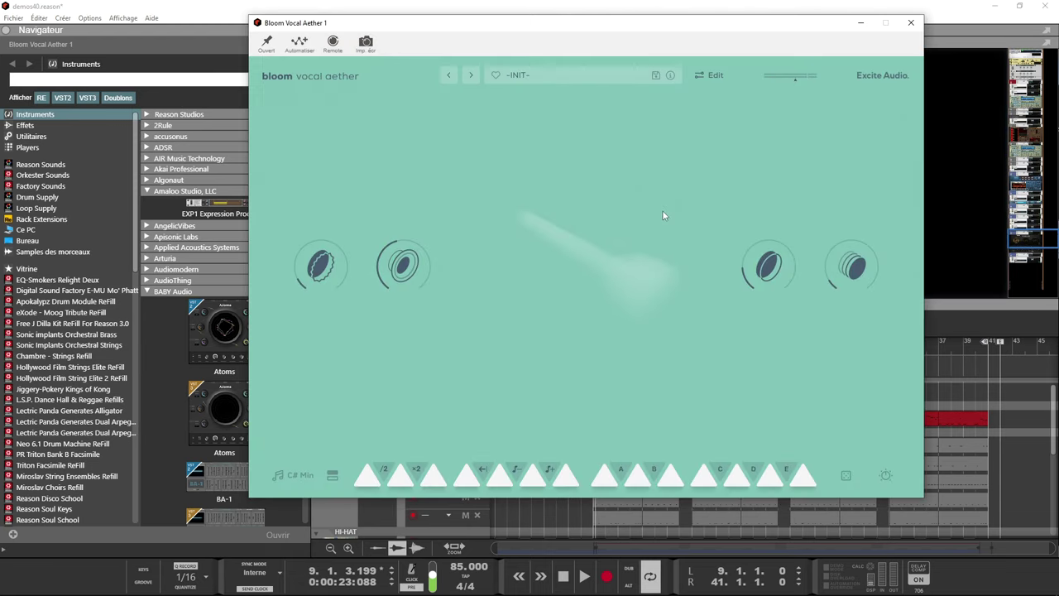